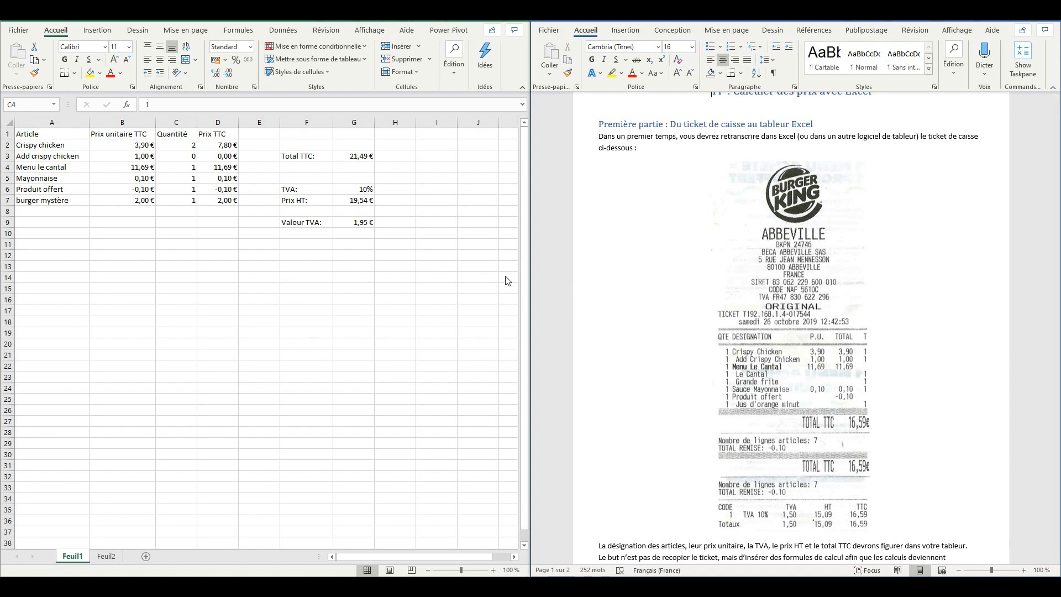
Copy the whole receipt calculation table, cells A1:G10, from Feuil1.
scroll(672, 325, "down", 2)
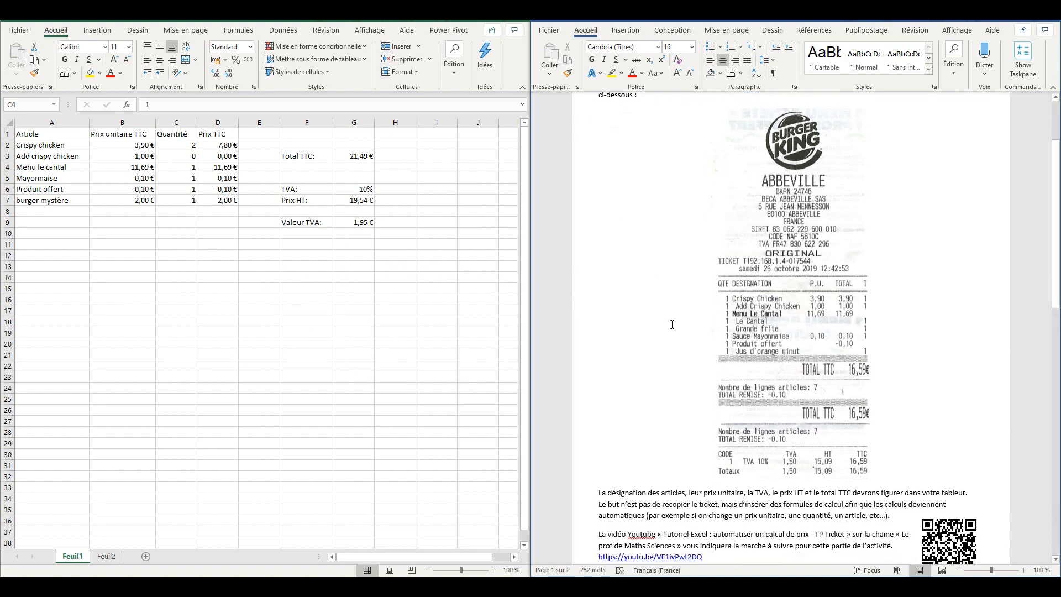
scroll(672, 324, "down", 2)
scroll(682, 334, "down", 12)
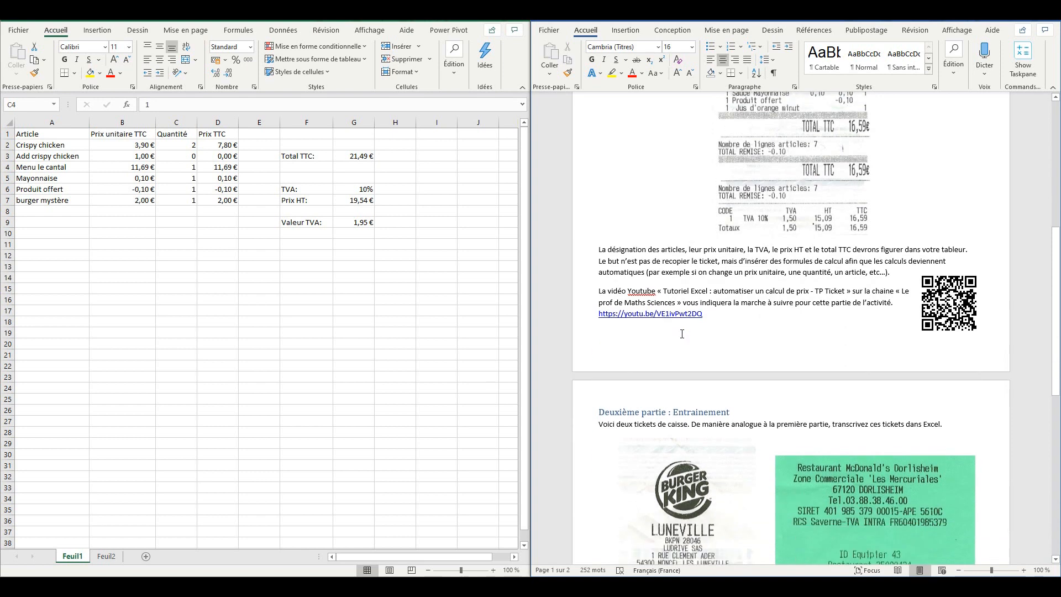
scroll(682, 334, "down", 7)
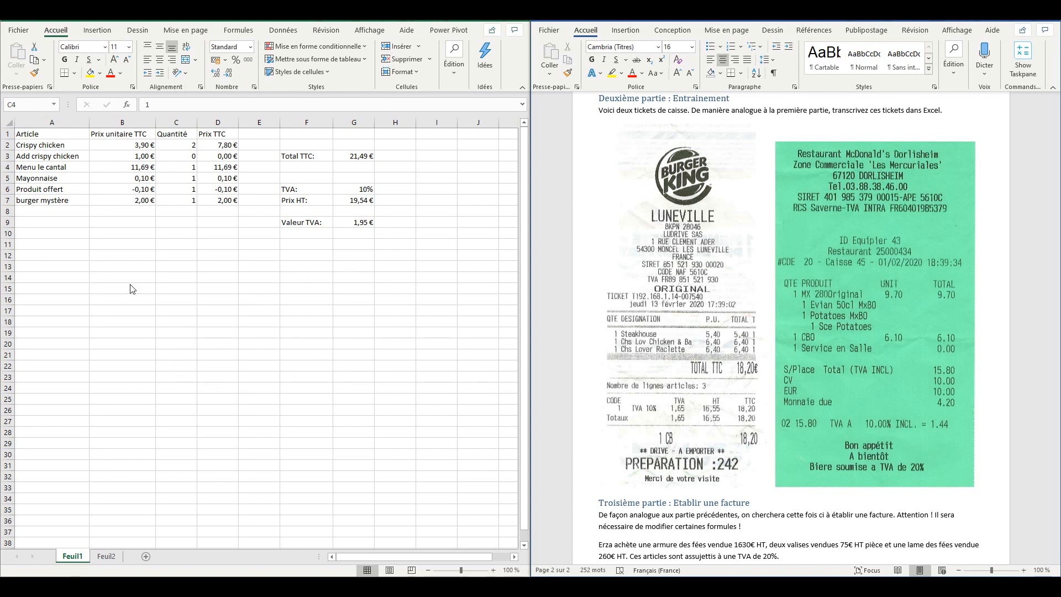
left_click(55, 137)
left_click_drag(54, 137, 375, 228)
right_click(361, 209)
left_click(394, 235)
Add a new worksheet after Feuil2 and paste the copied table with its formulas at cell A1.
left_click(103, 556)
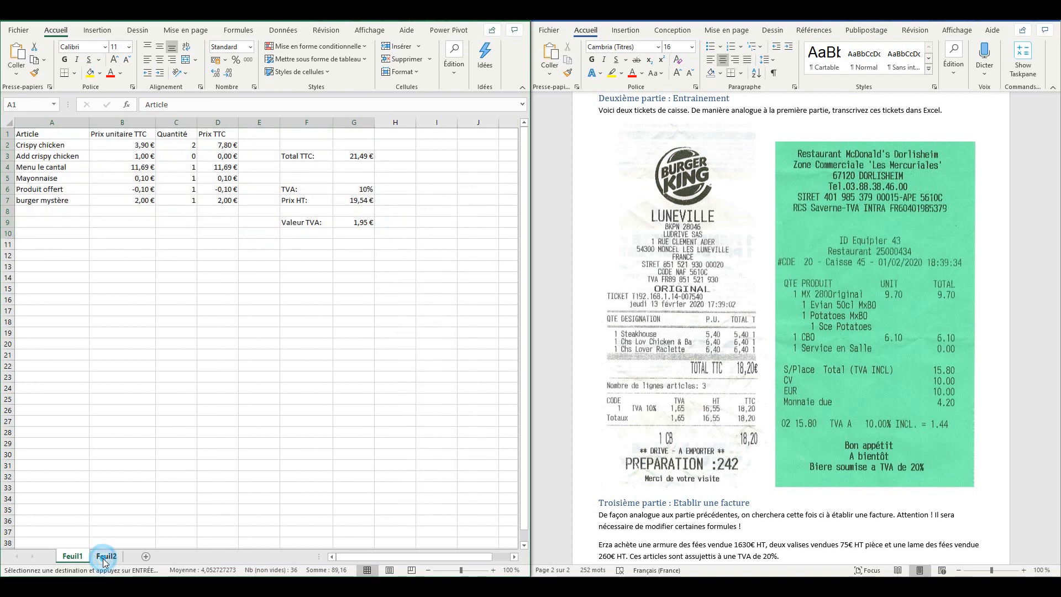
left_click(146, 556)
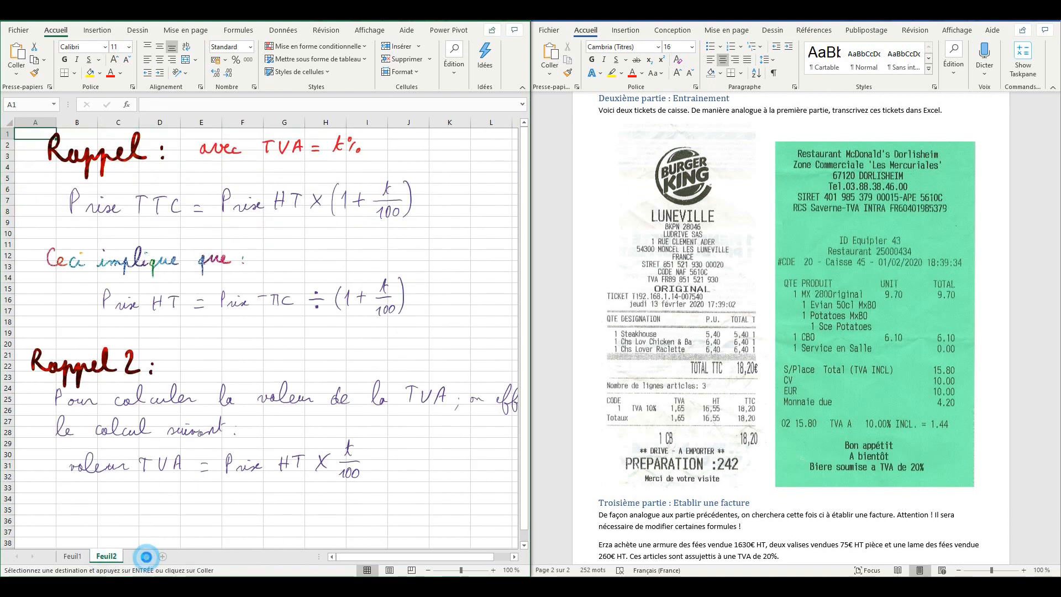
right_click(39, 142)
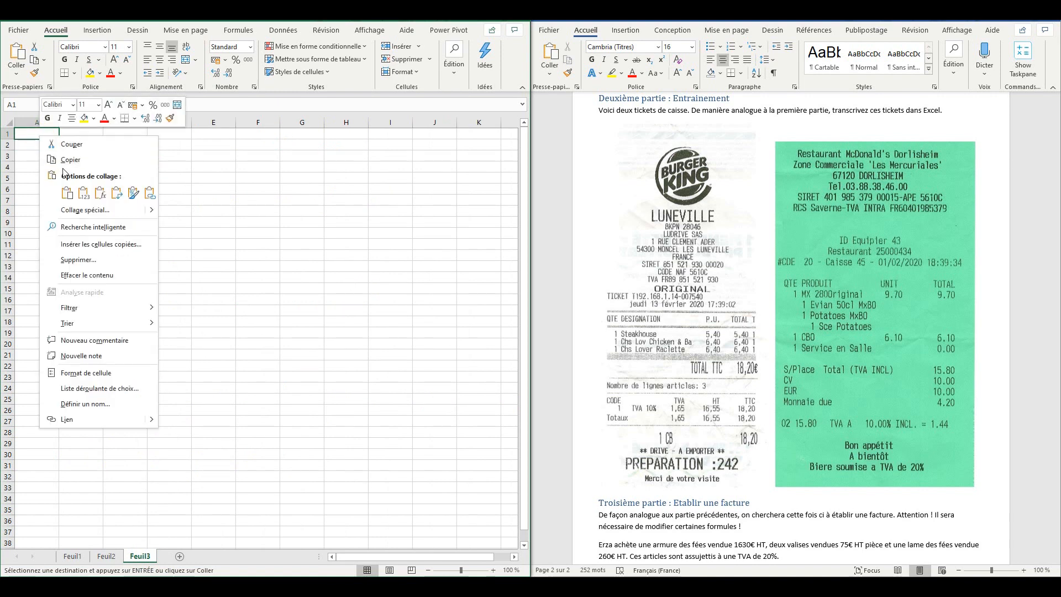
left_click(67, 192)
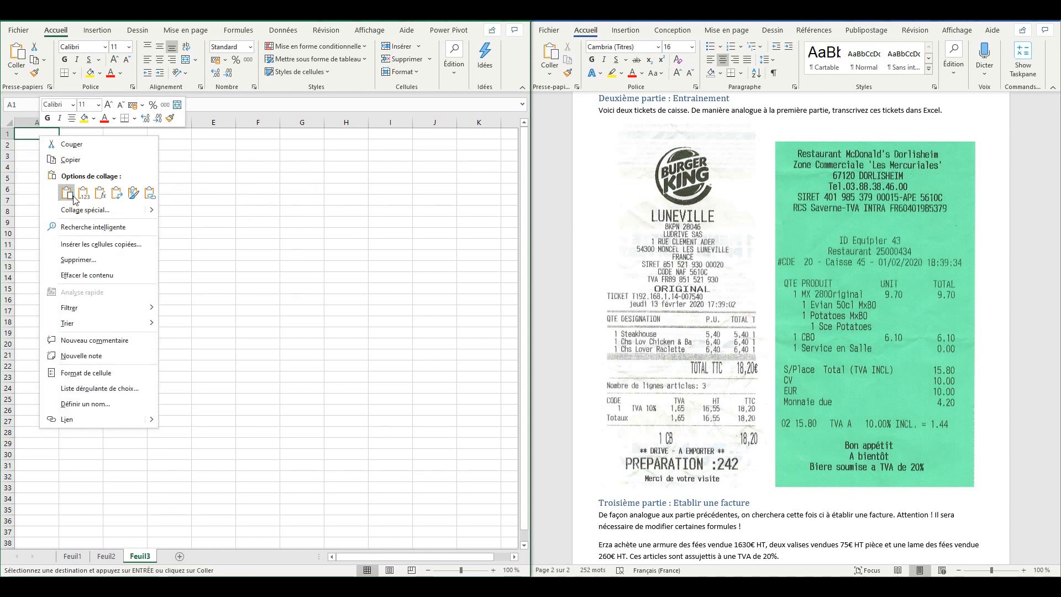
left_click(68, 193)
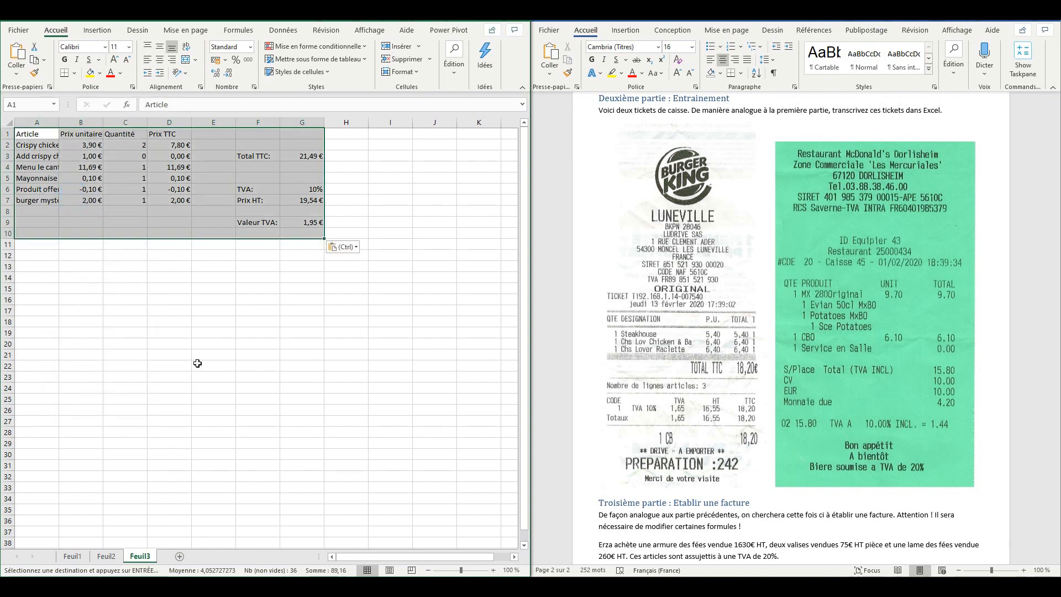
left_click(127, 277)
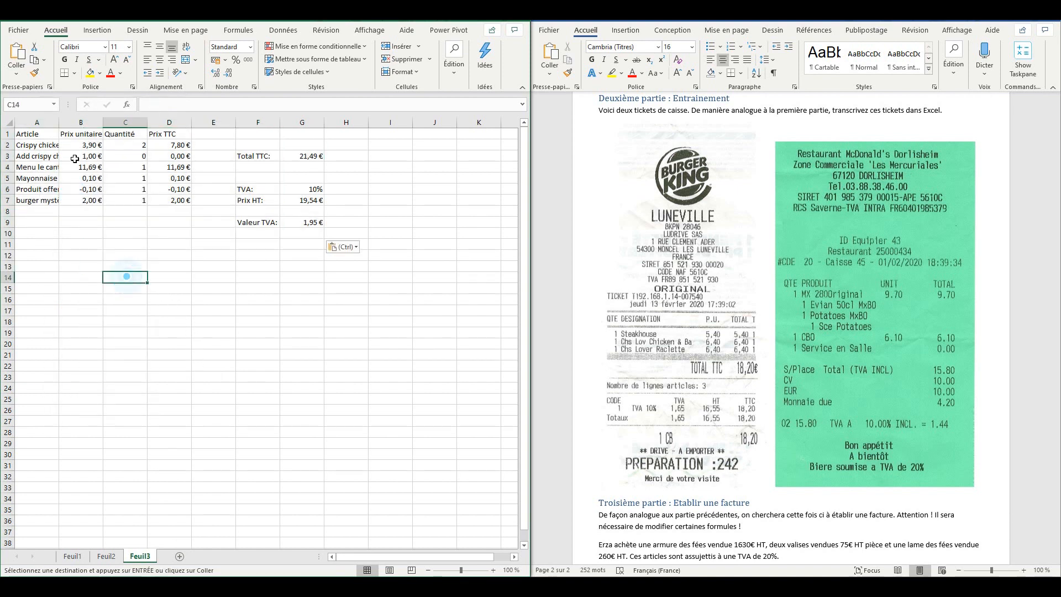
Widen column A to fit the article names and clear the old articles and unit prices in A2:B7.
left_click_drag(57, 123, 99, 122)
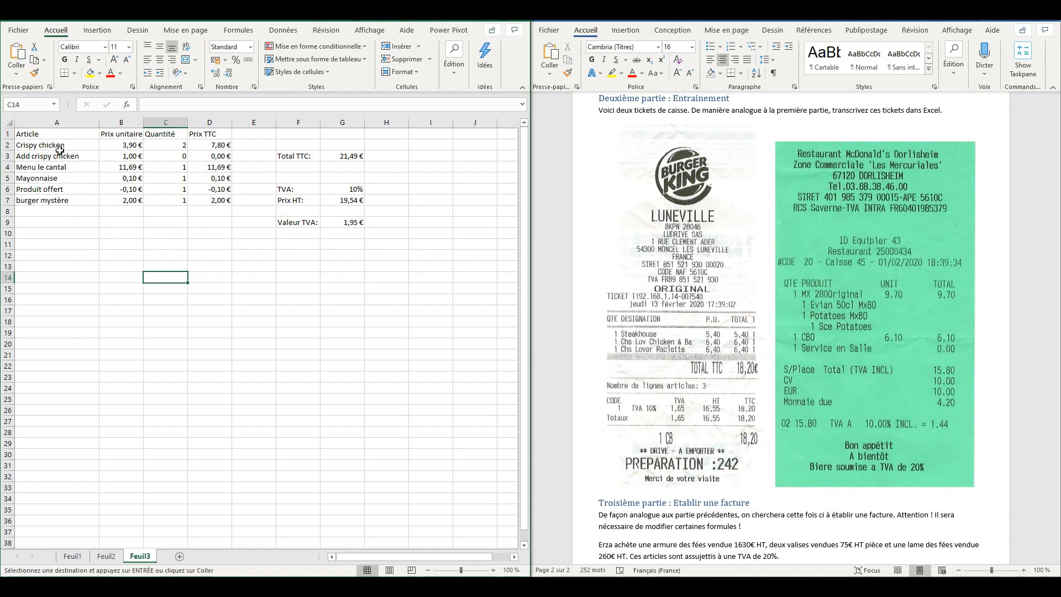
left_click_drag(59, 146, 61, 201)
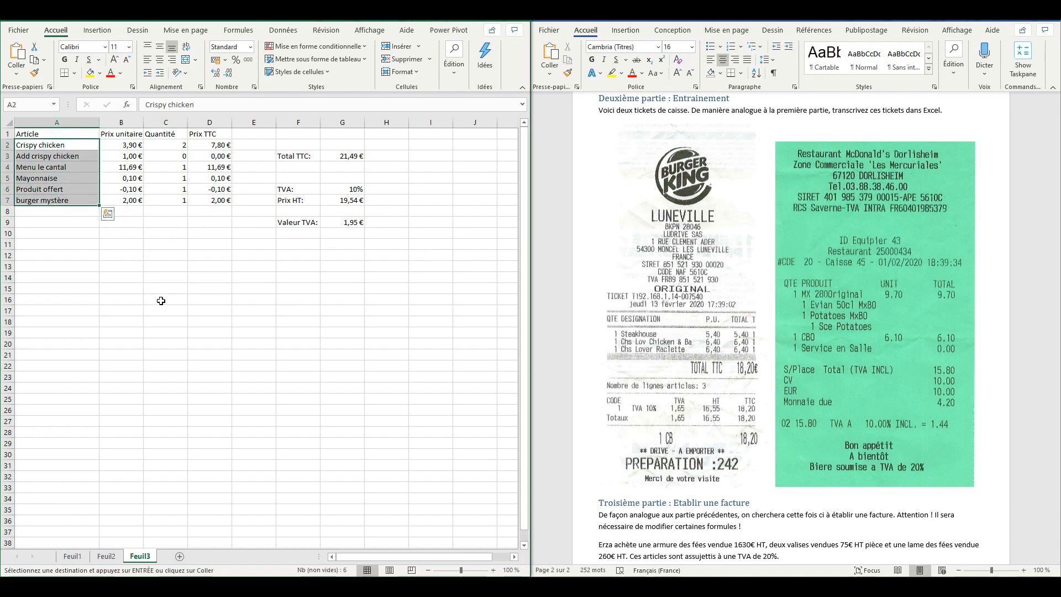
key("Delete")
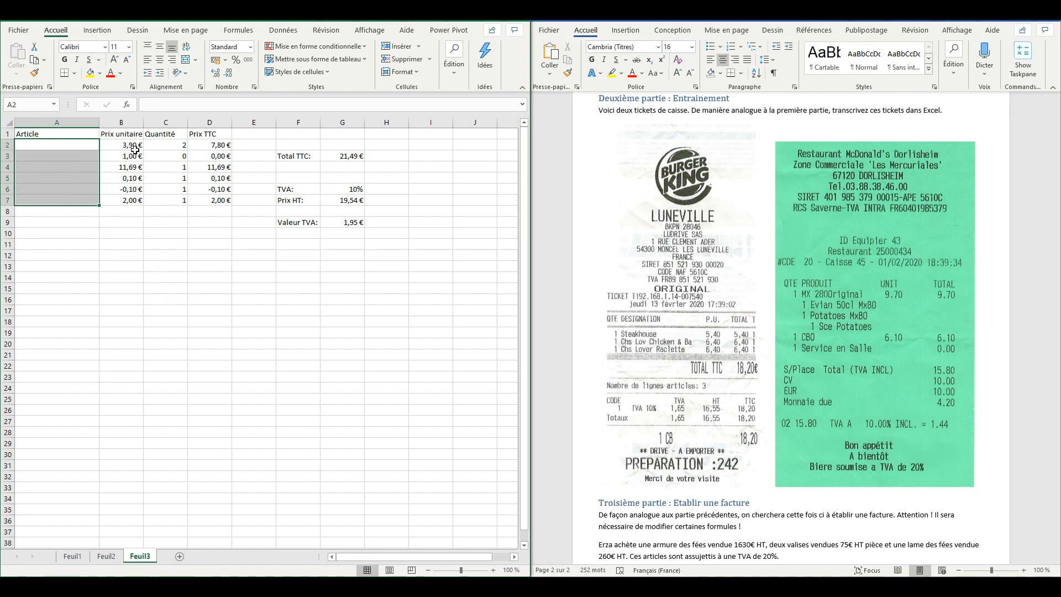
left_click_drag(129, 150, 124, 195)
key("Delete")
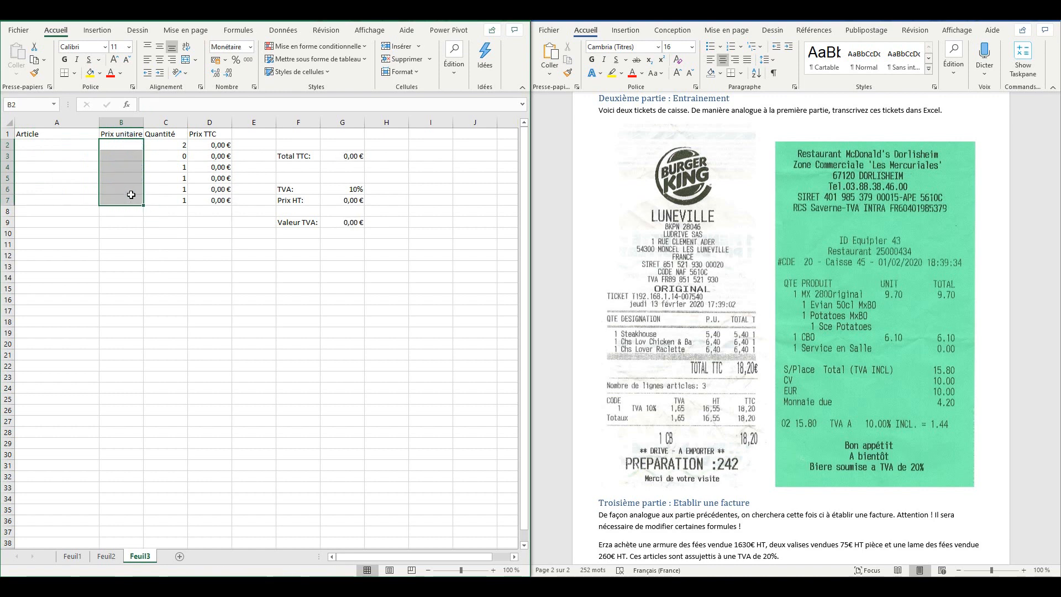
Set the quantities in C2 and C4 through C7 to 0.
left_click(177, 168)
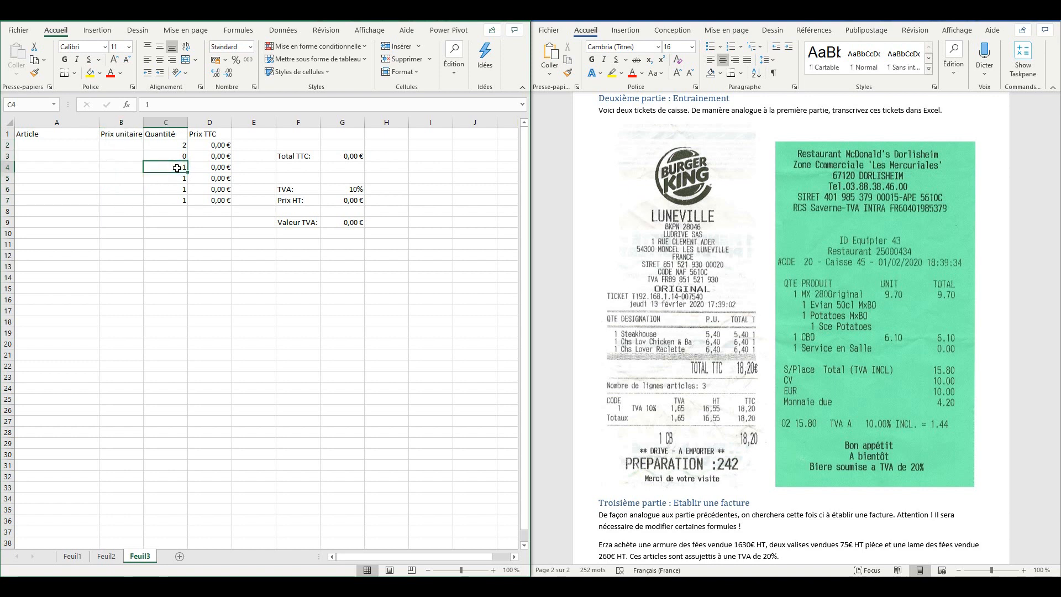
type("0")
left_click(172, 178)
type("0")
left_click(171, 190)
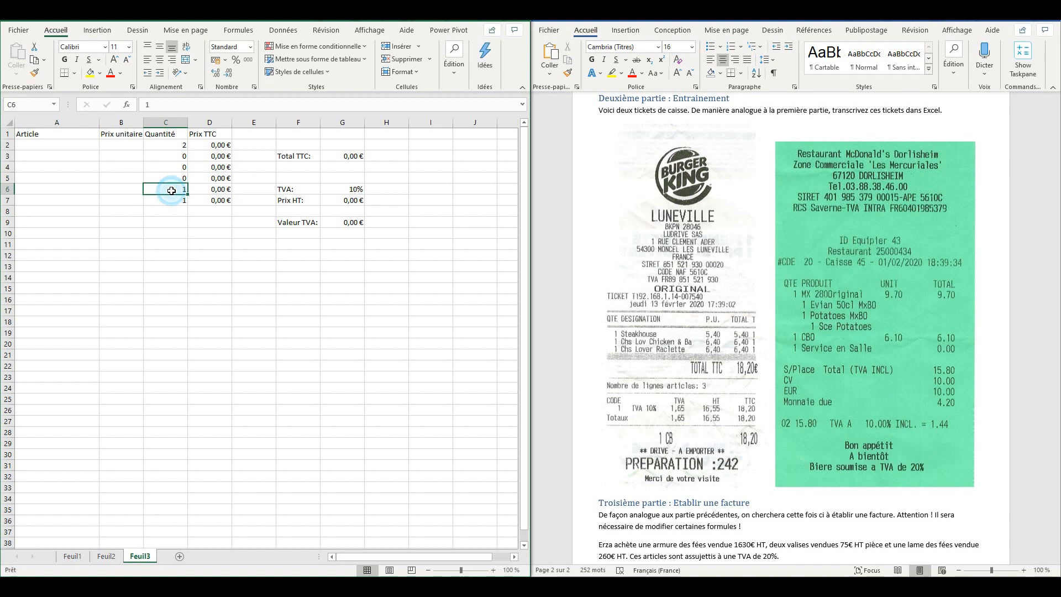
type("0")
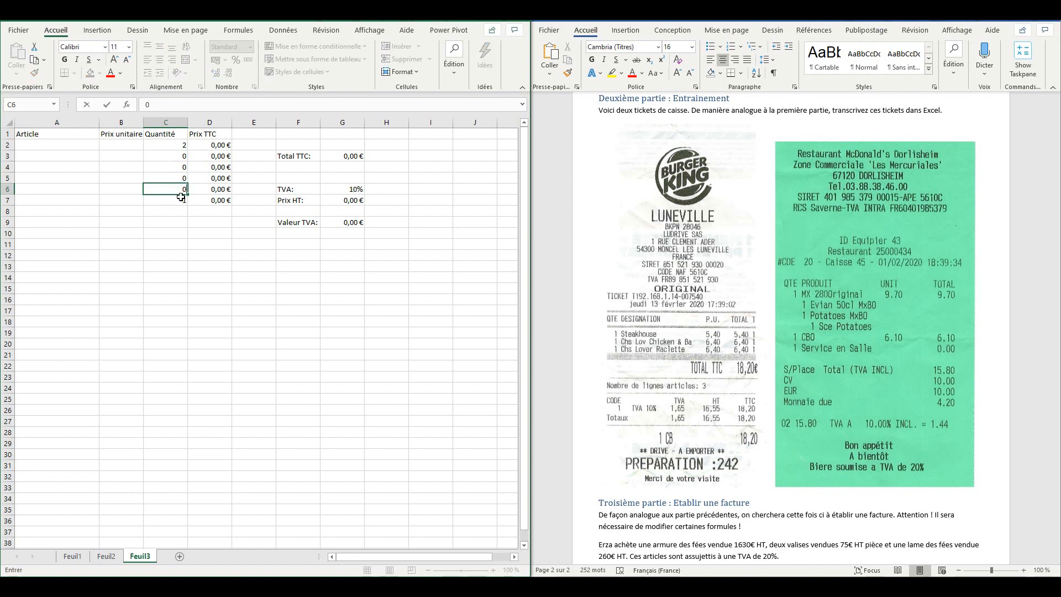
left_click(180, 199)
type("0")
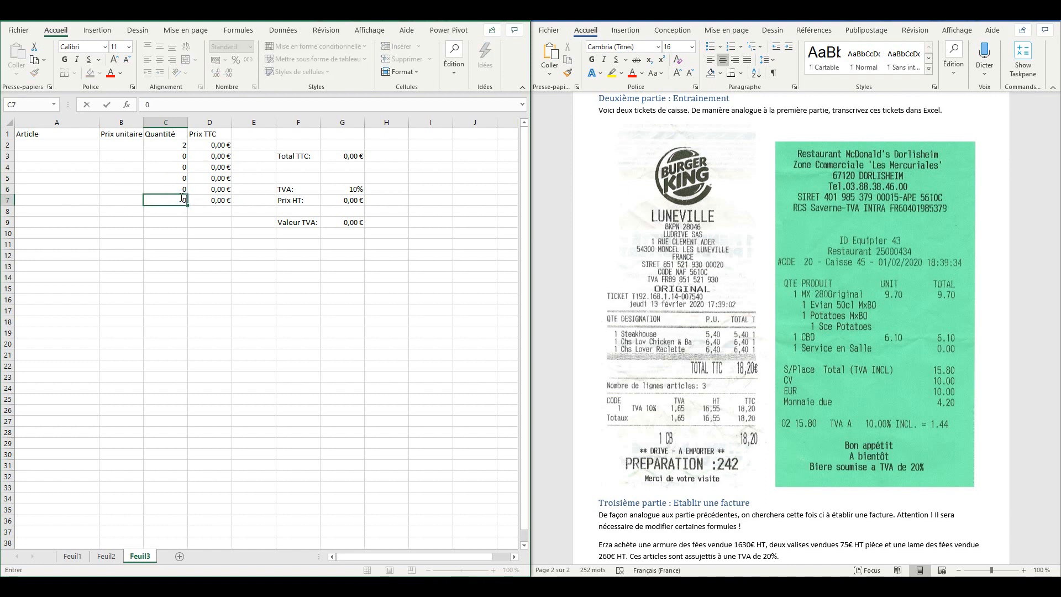
left_click(167, 145)
type("0")
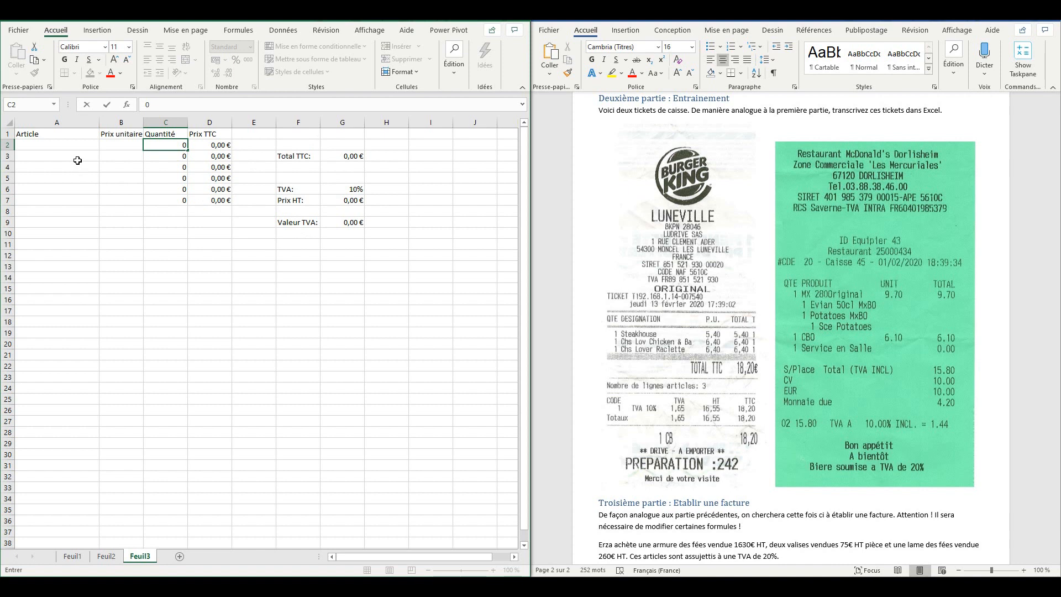
Fill row 2 with the article Steakhouse, unit price 5,40 and quantity 1.
left_click(65, 144)
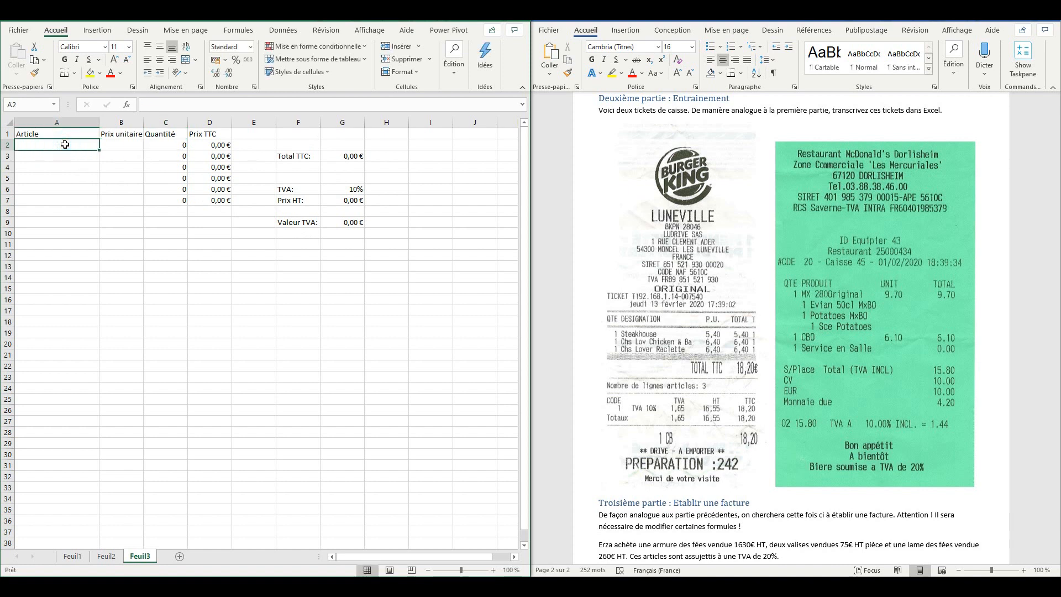
type("Steakhouse")
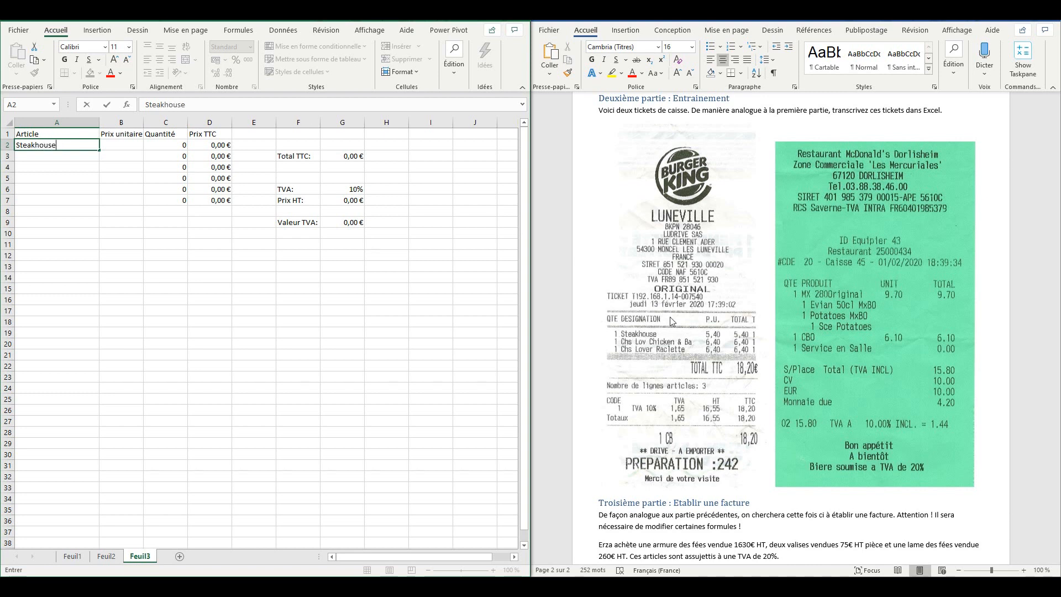
left_click(121, 146)
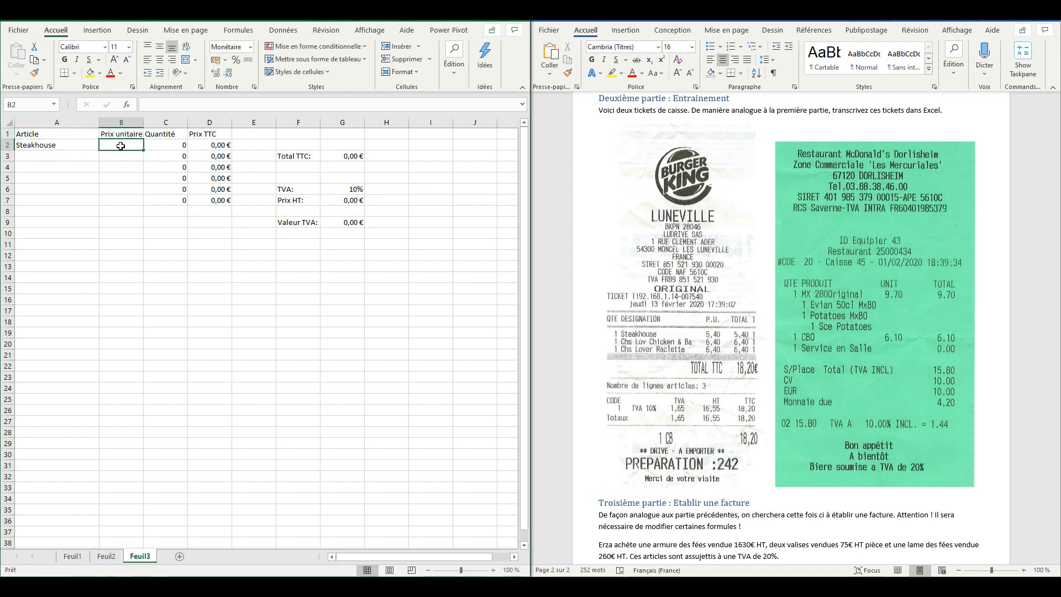
type("5,40")
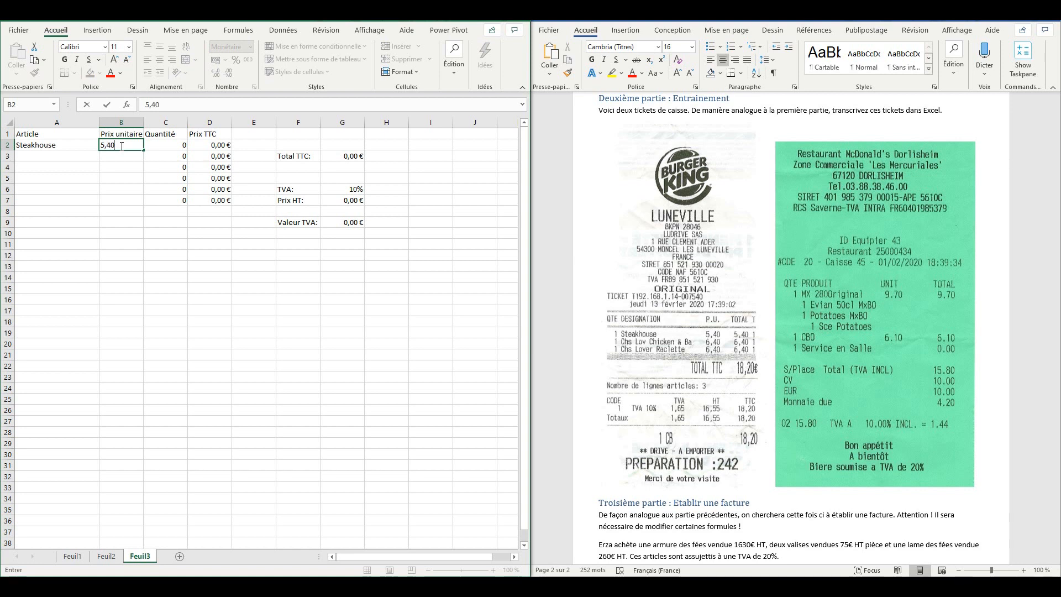
key("Return")
left_click(182, 147)
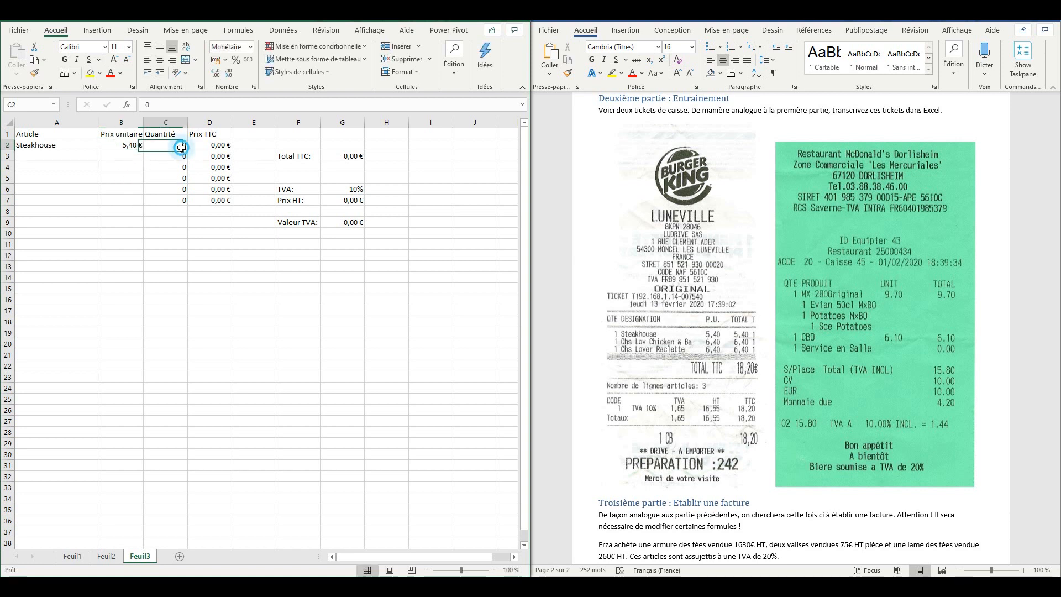
type("1")
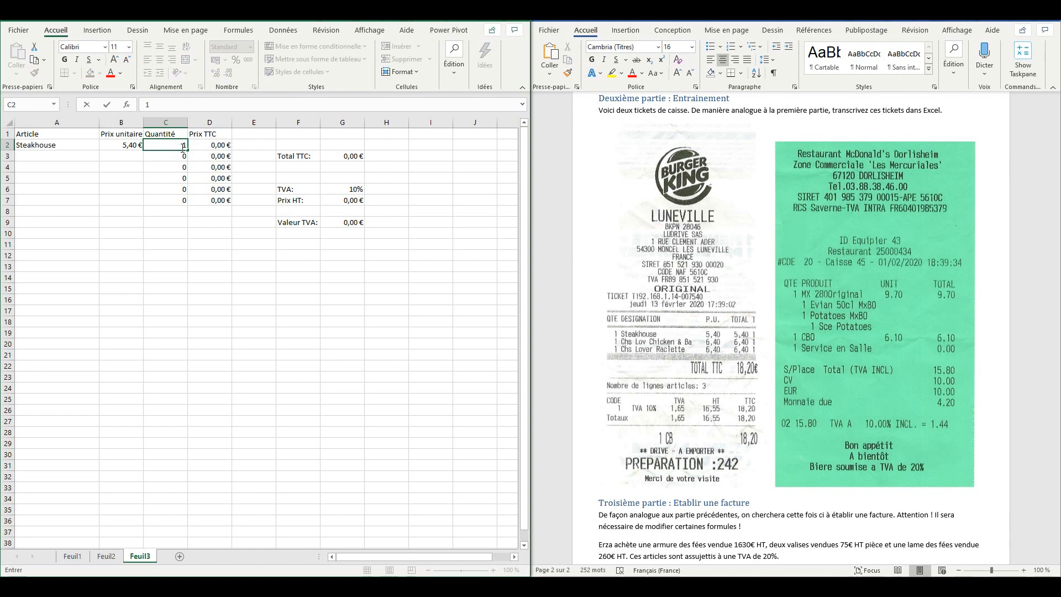
key("Return")
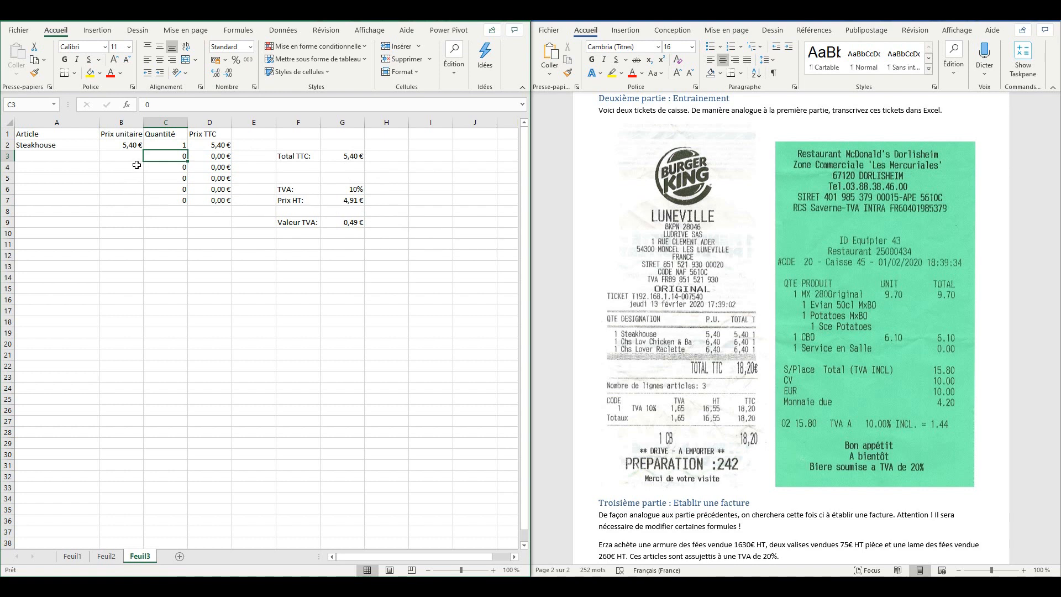
Fill row 3 with the article chicken, unit price 6,40 and quantity 1.
left_click(40, 156)
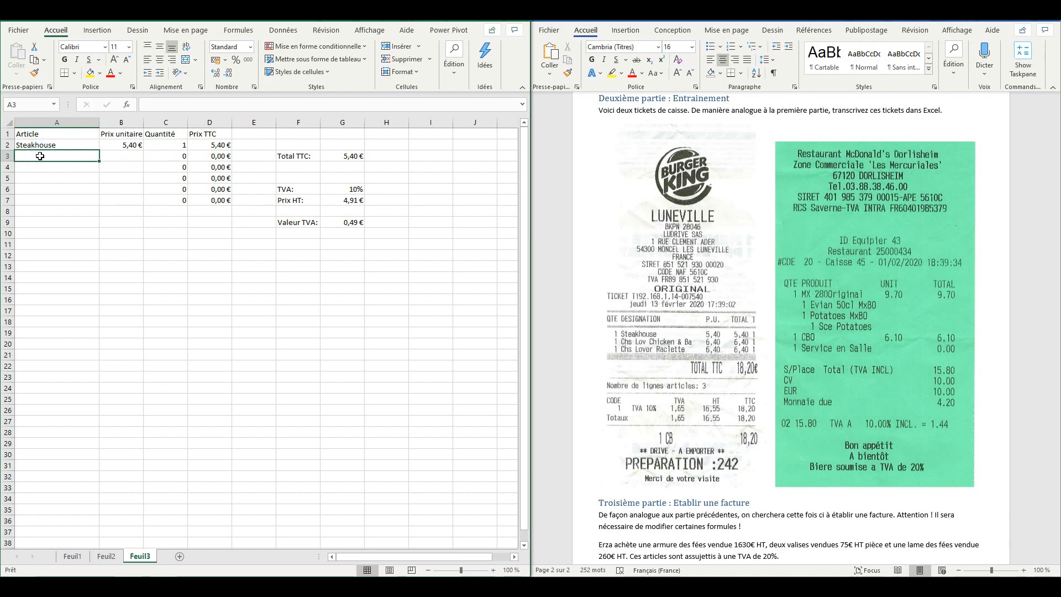
type("chicken")
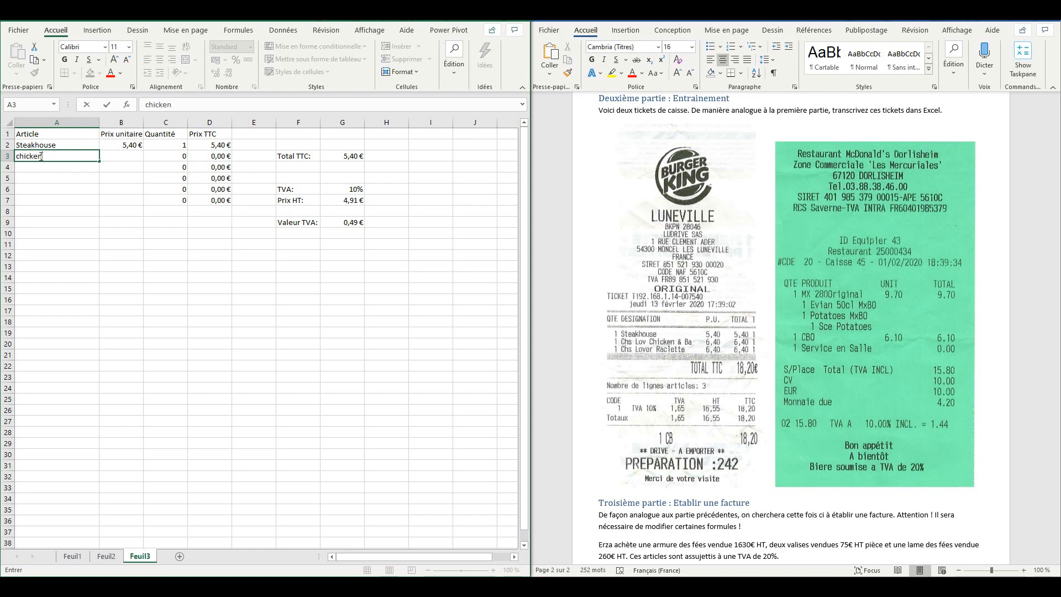
left_click(123, 157)
type("6,40 €")
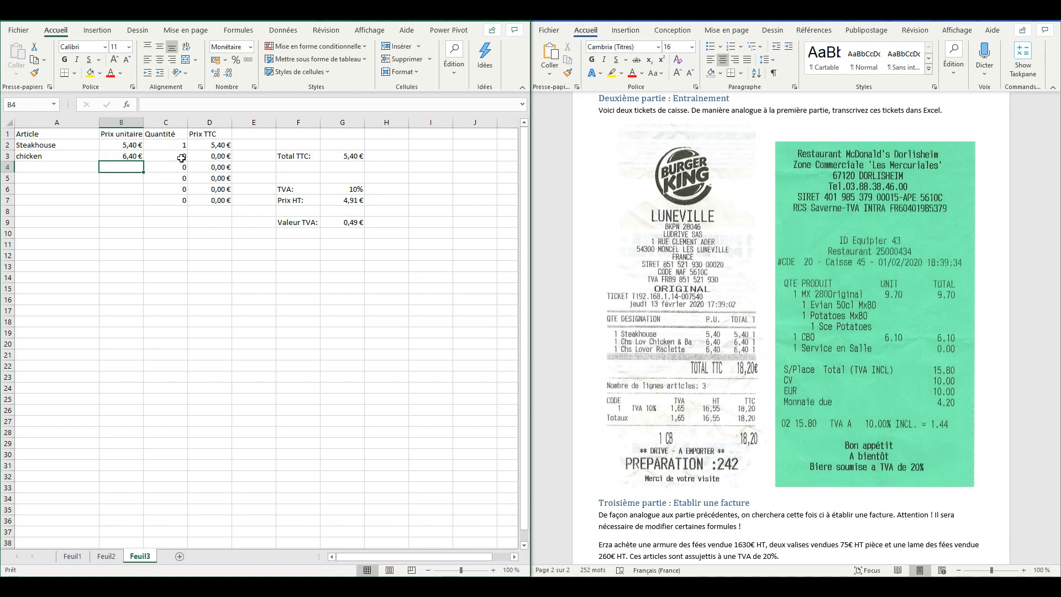
left_click(185, 158)
type("1")
key("Return")
Fill row 4 with the article raclette, unit price 6,40 and quantity 1.
left_click(87, 167)
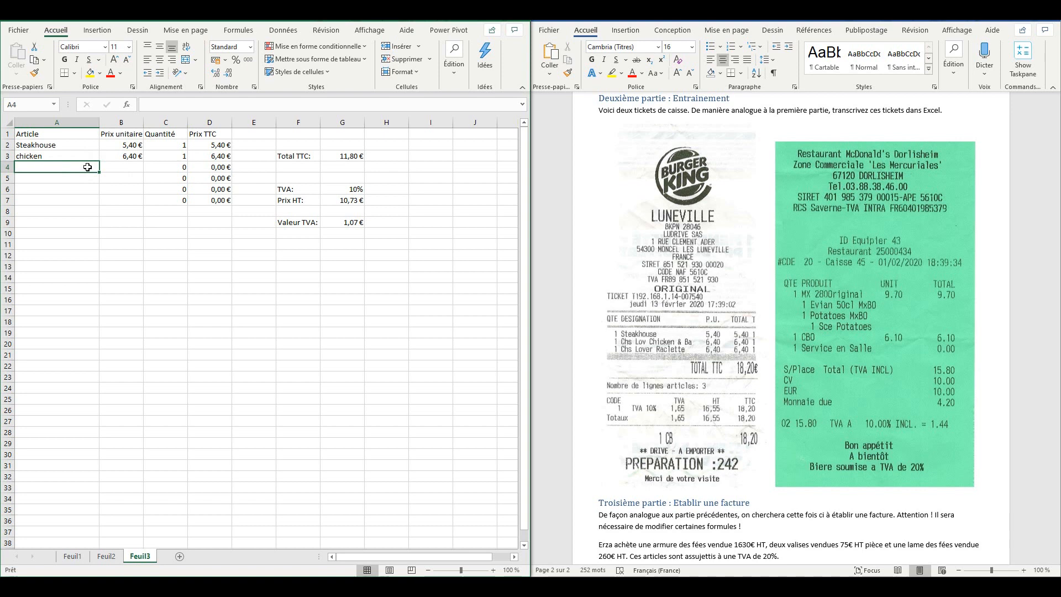
type("raclette")
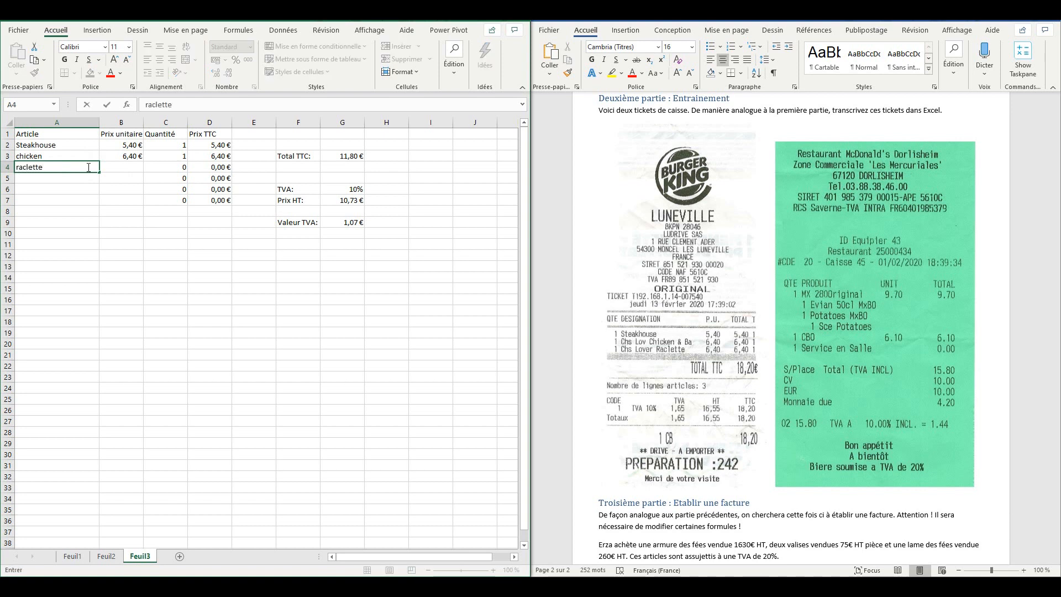
left_click(132, 165)
type("6,40")
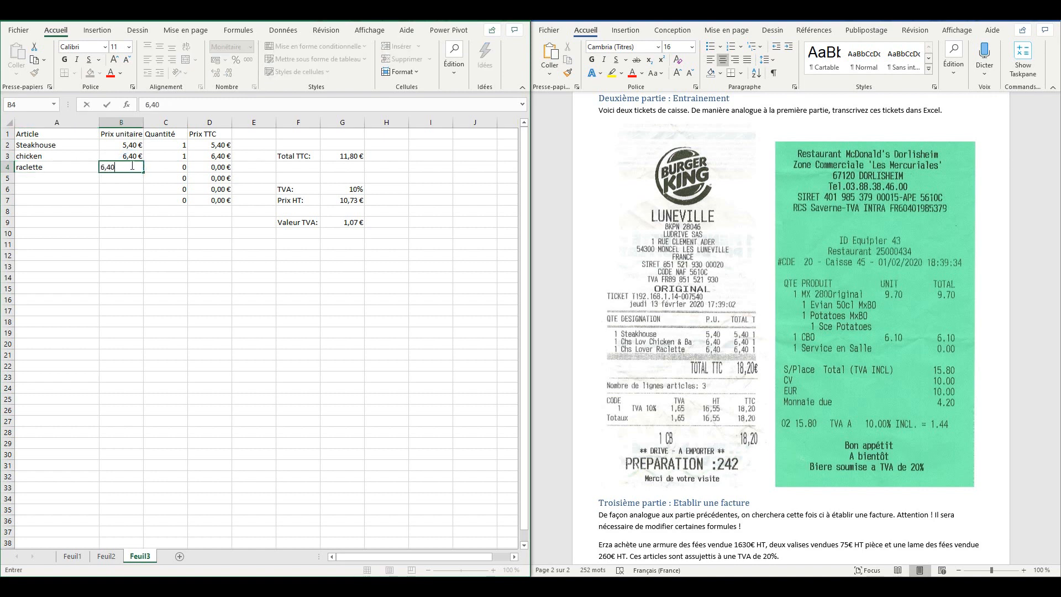
key("Return")
left_click(175, 166)
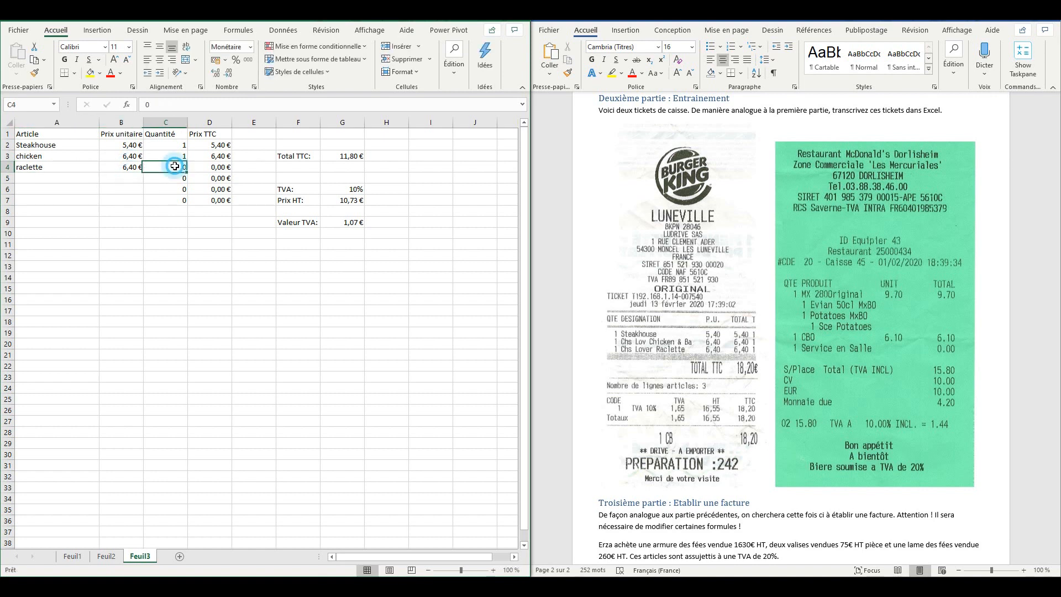
type("1")
key("Return")
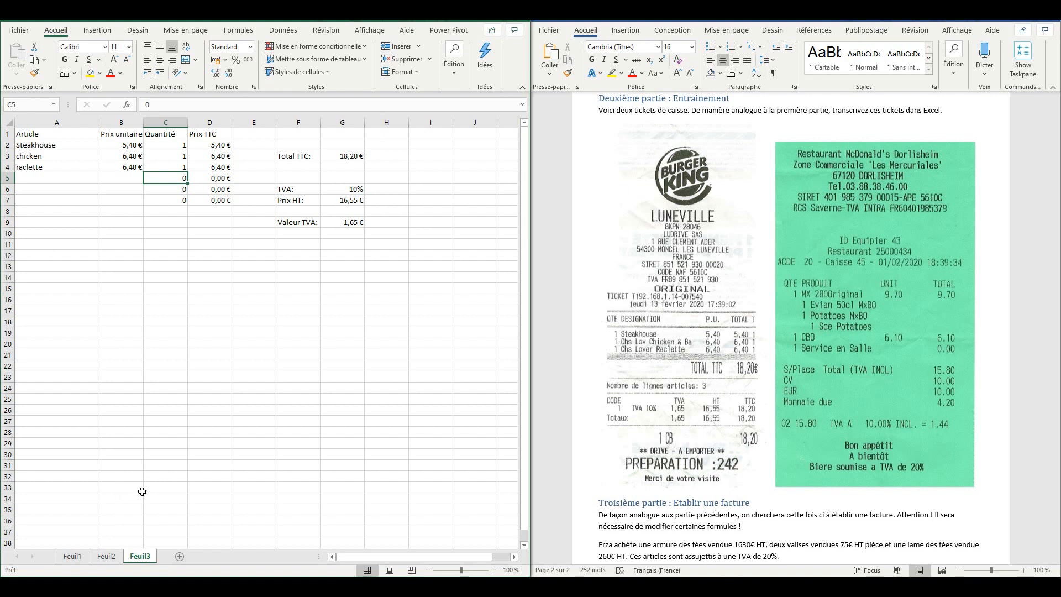
Add a new sheet and copy the first receipt's table A1:G10 from Feuil1.
left_click(179, 557)
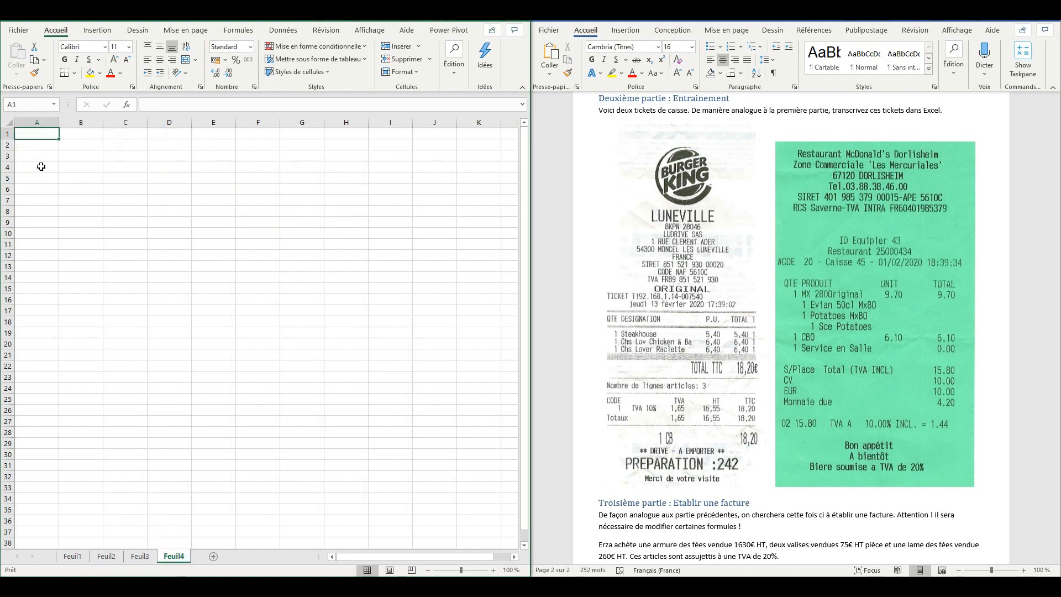
right_click(48, 136)
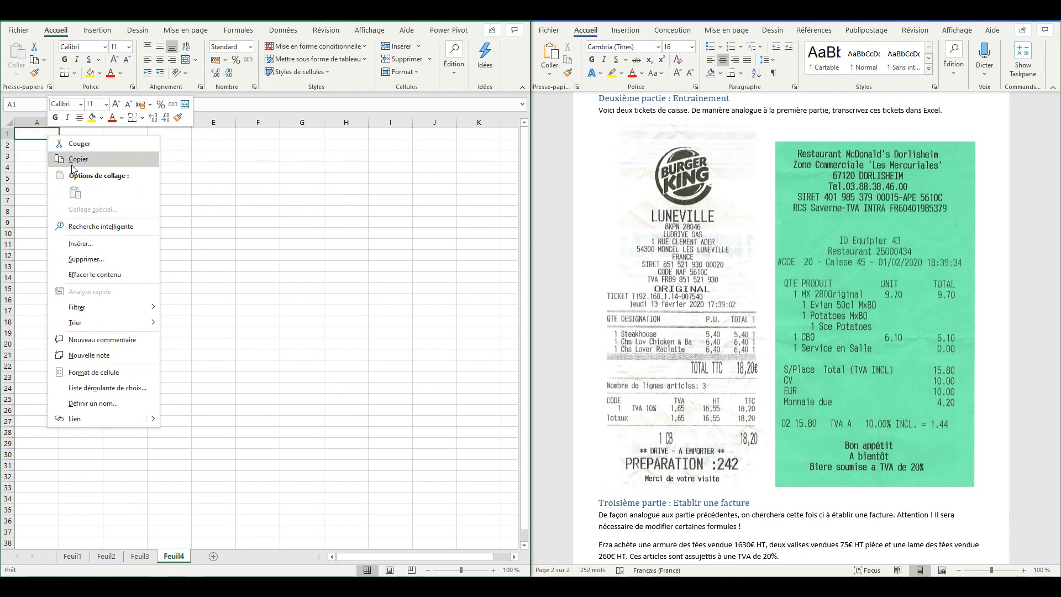
left_click(148, 555)
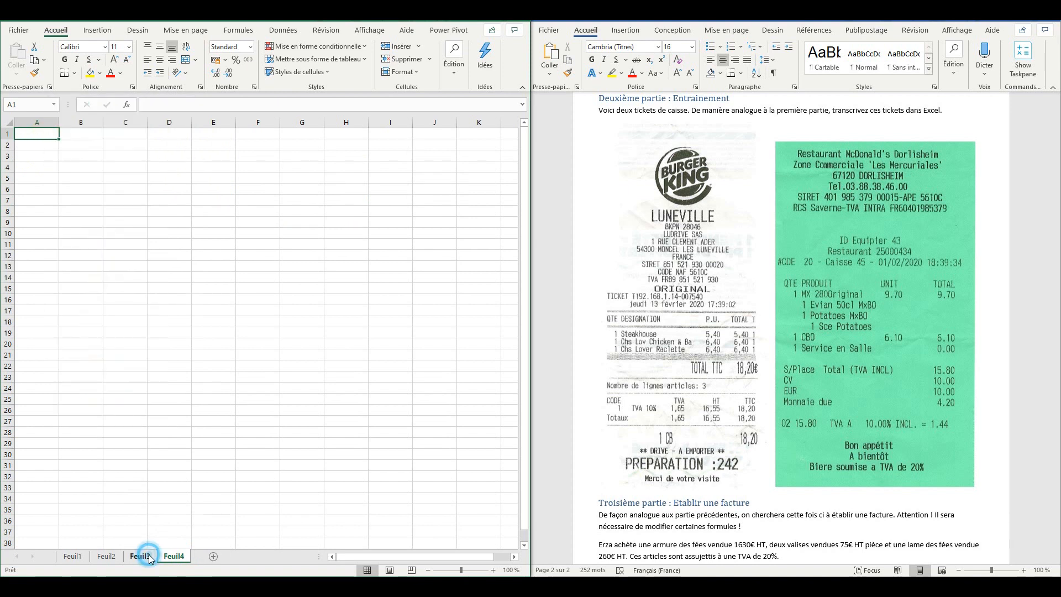
left_click(79, 558)
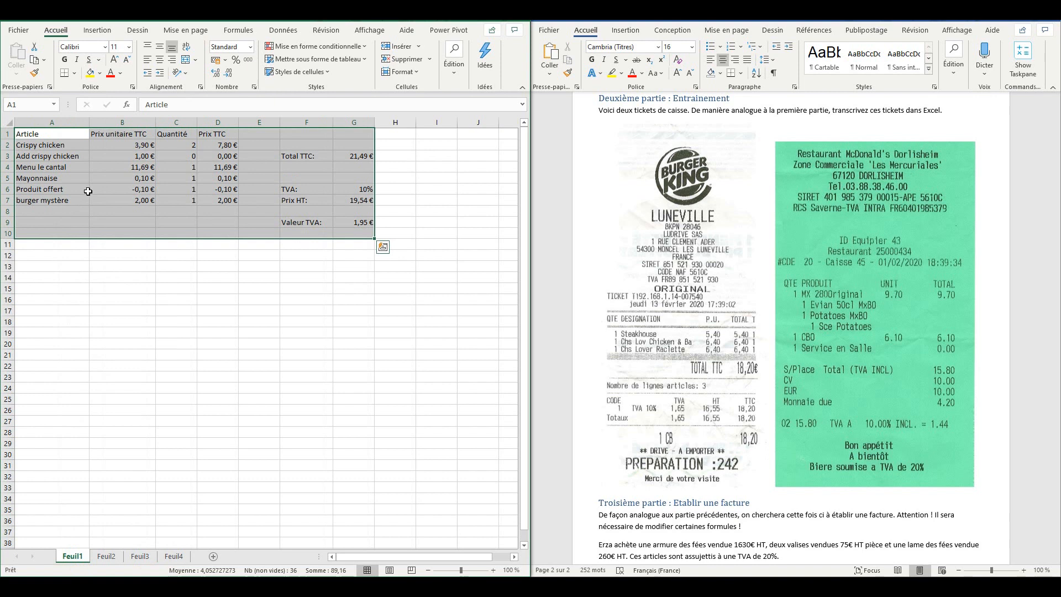
right_click(92, 169)
left_click(117, 191)
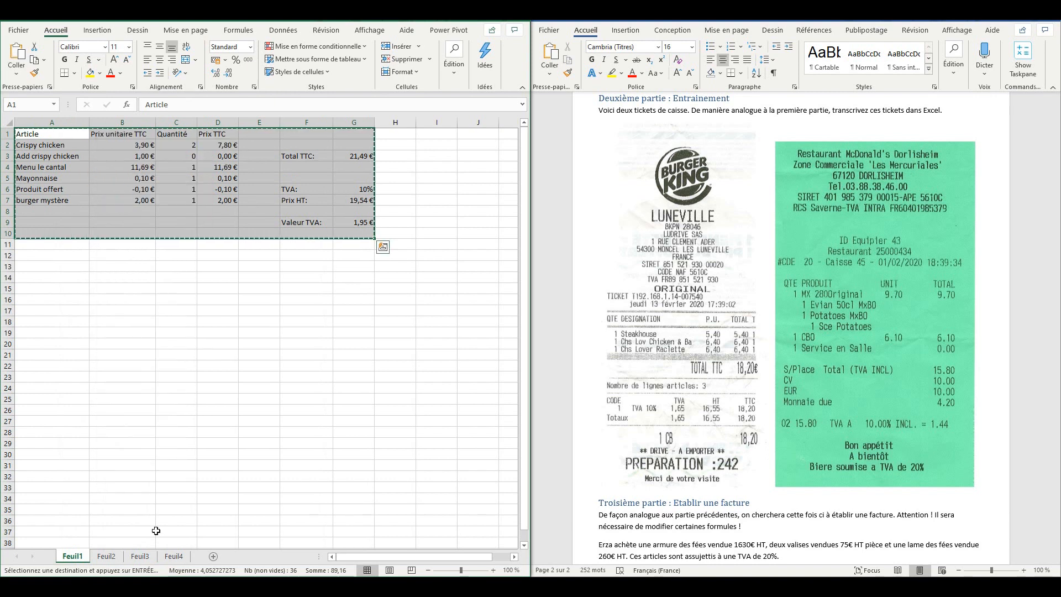
Paste the copied table at A1 of Feuil4 and widen column A to fit the article names.
left_click(174, 556)
right_click(29, 133)
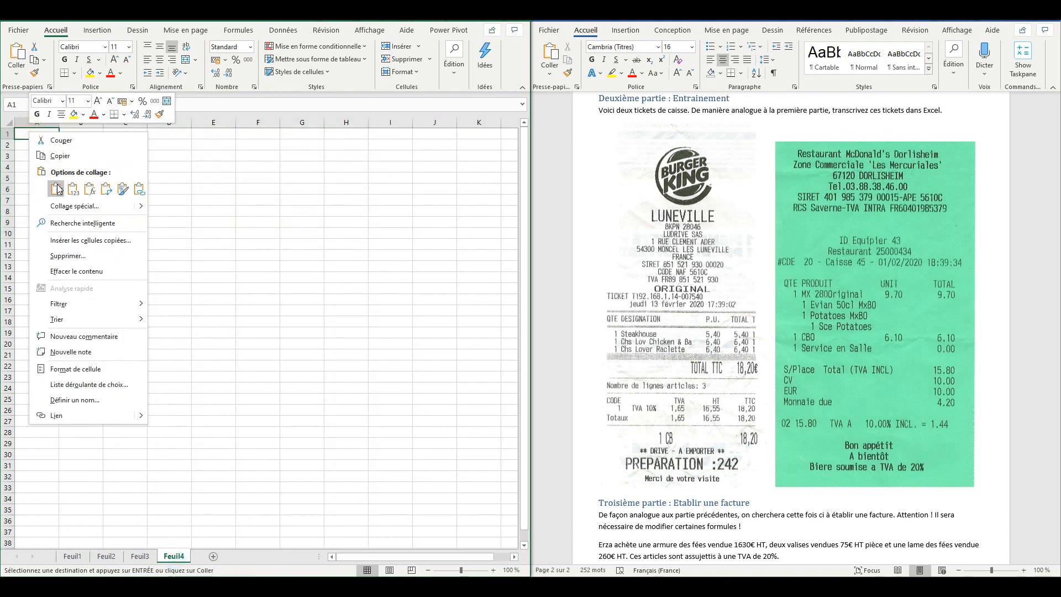
left_click(55, 189)
left_click_drag(59, 117, 97, 118)
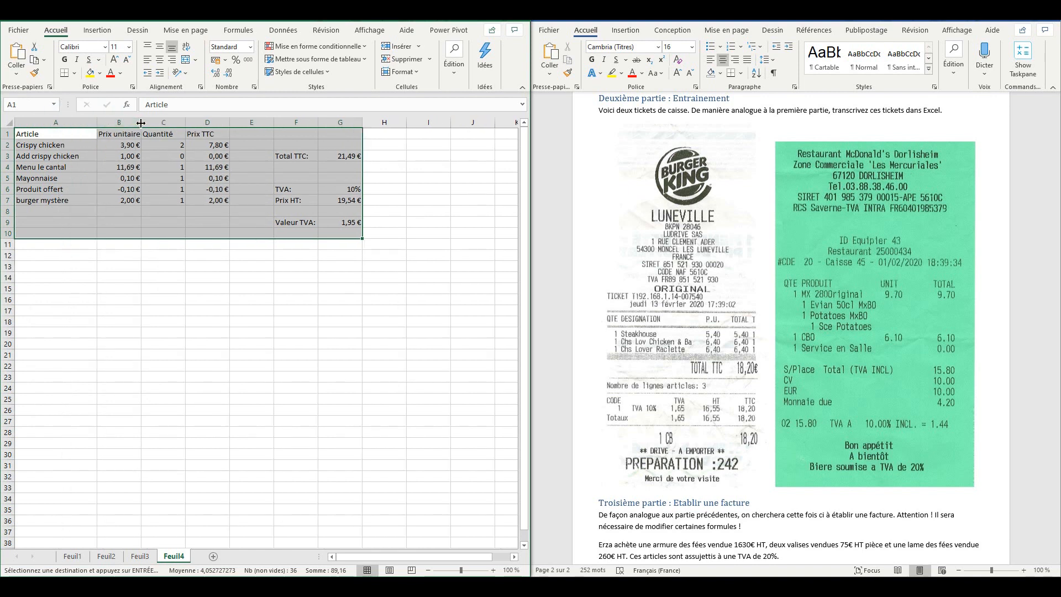
Clear the article names in A2:A7 and the unit prices in B2:B7 of Feuil4.
left_click(74, 155)
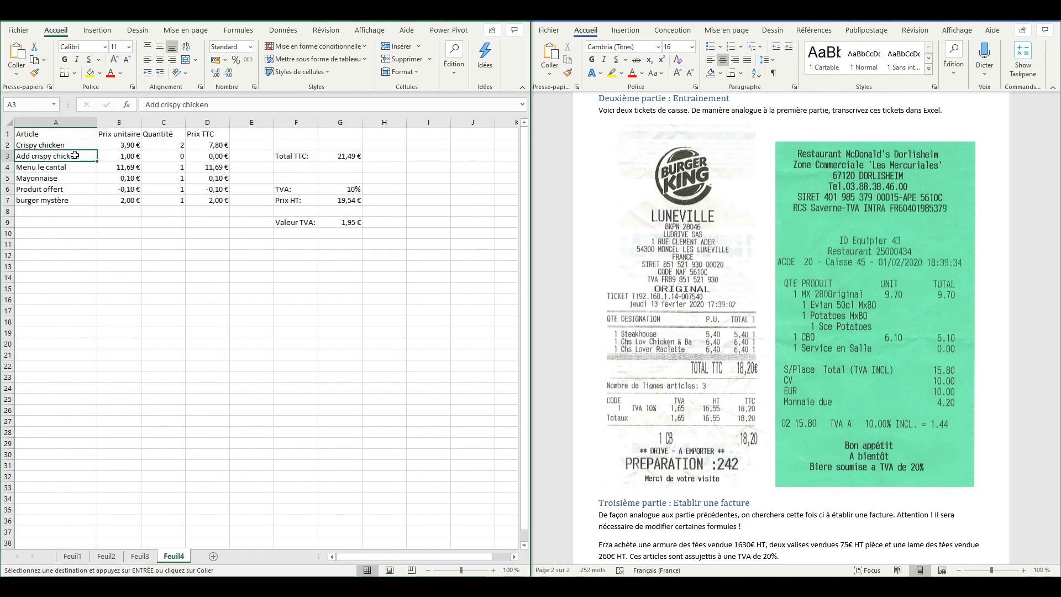
left_click_drag(72, 144, 61, 200)
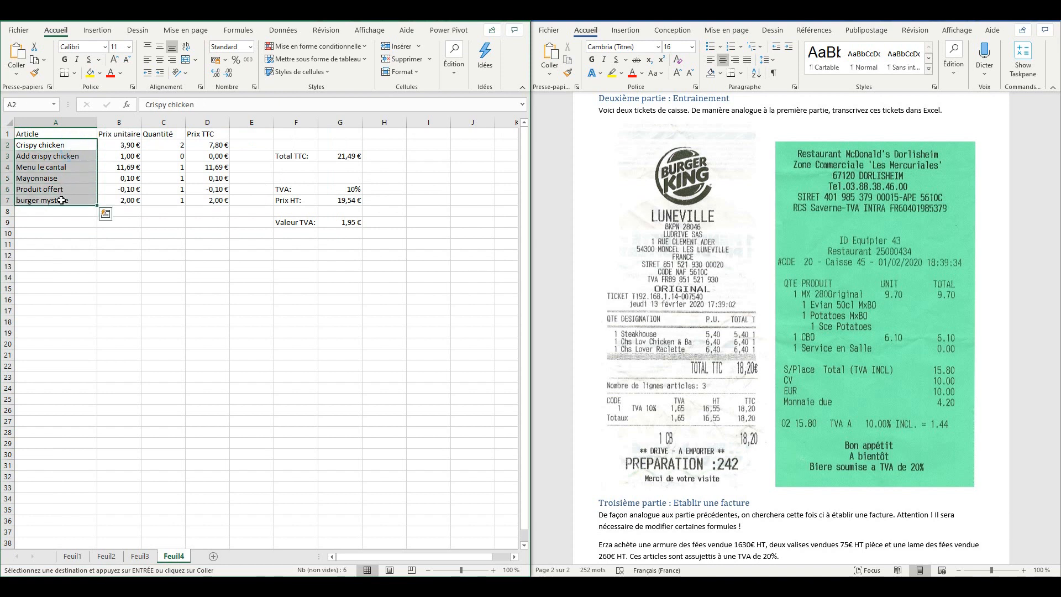
key("Delete")
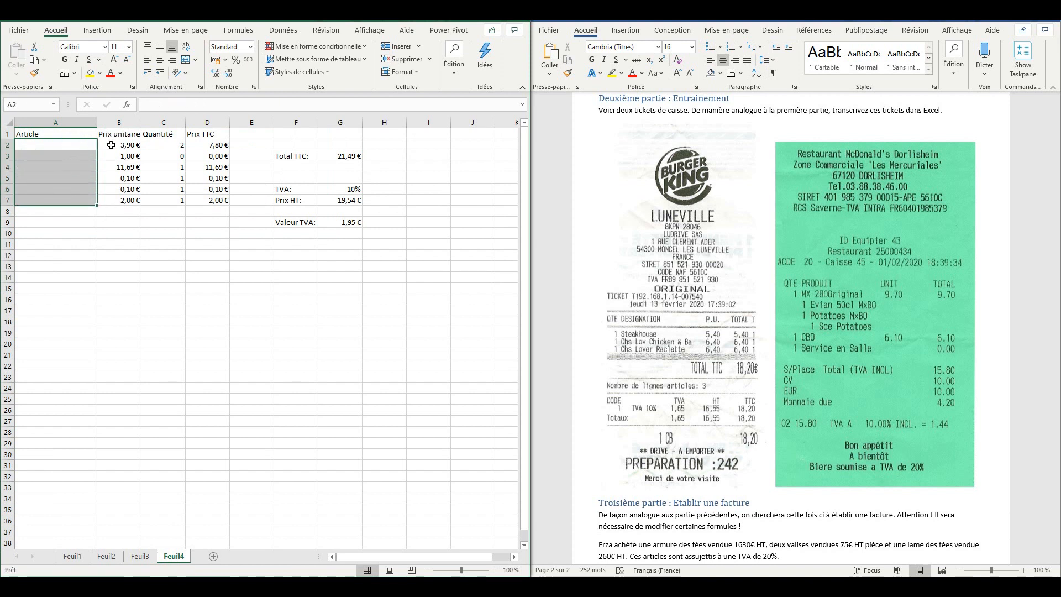
left_click_drag(111, 144, 127, 199)
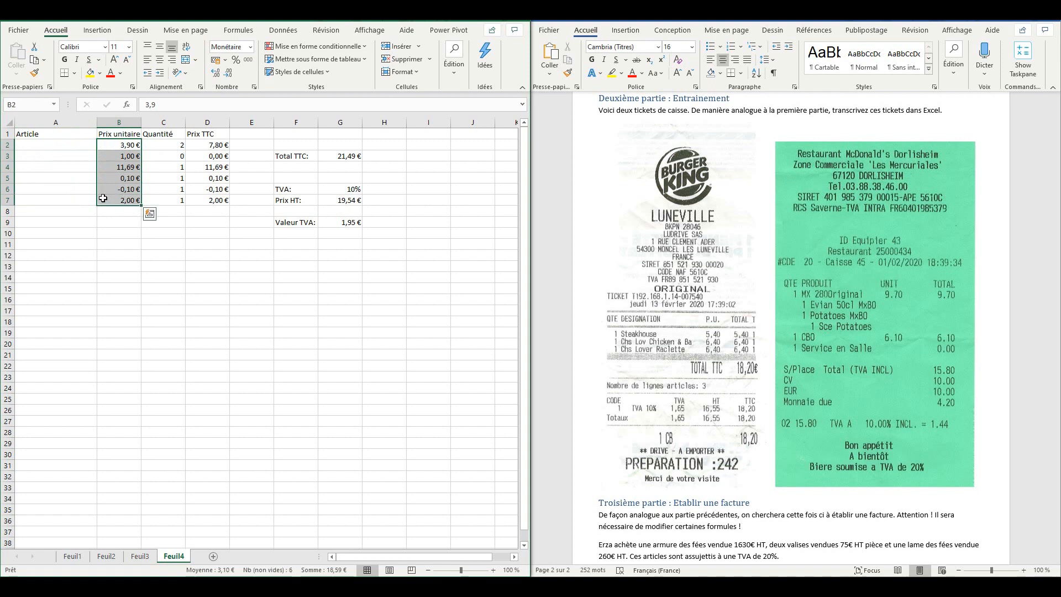
key("Delete")
Reset the quantities in C2 and C4 through C7 of Feuil4 to 0.
left_click(180, 145)
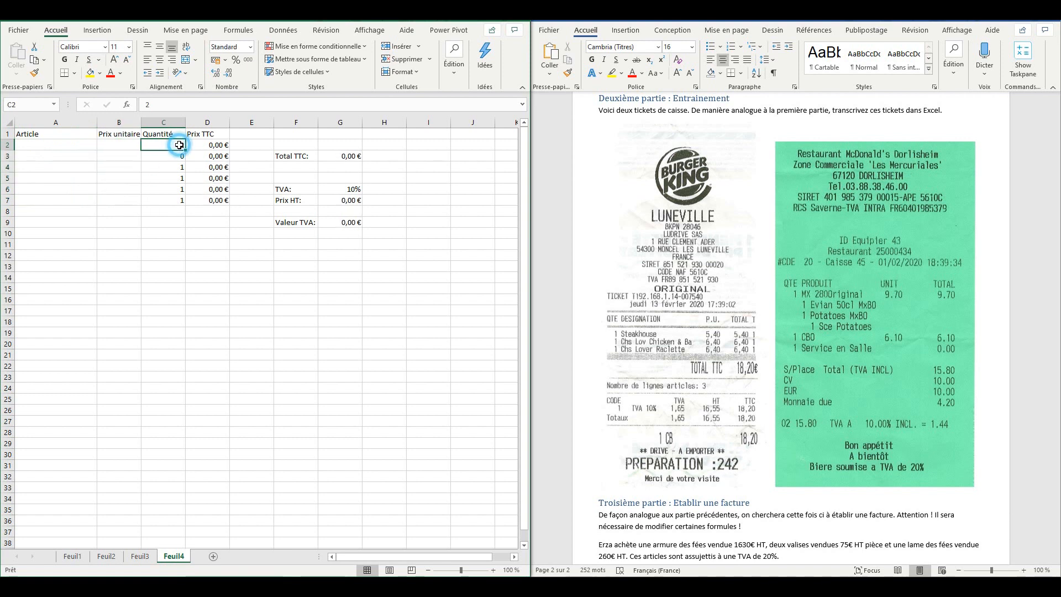
type("0")
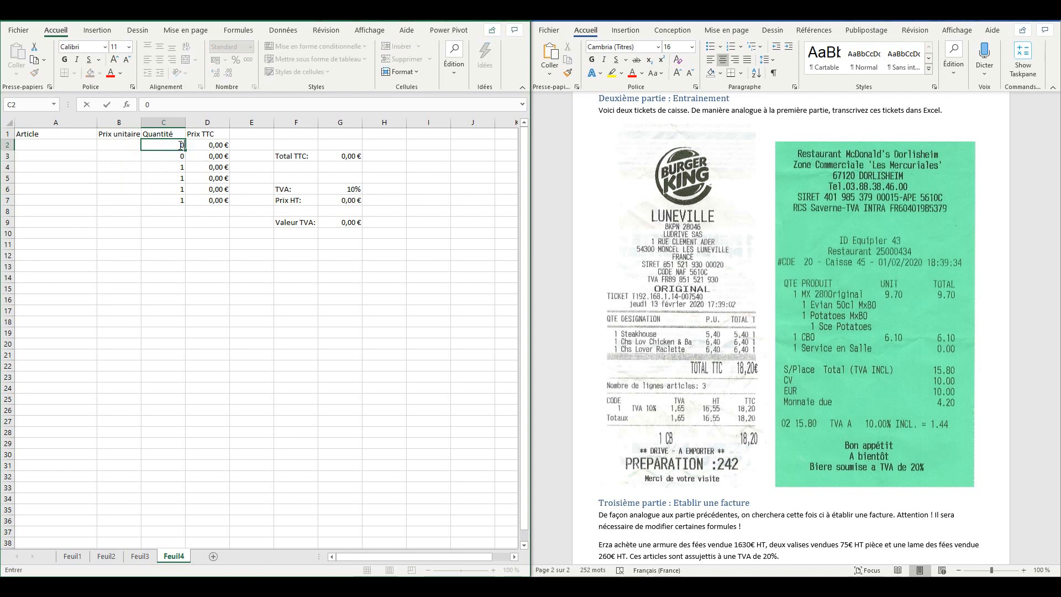
key("Return")
key("Return")
type("0")
key("Return")
key("Return")
type("0")
key("Return")
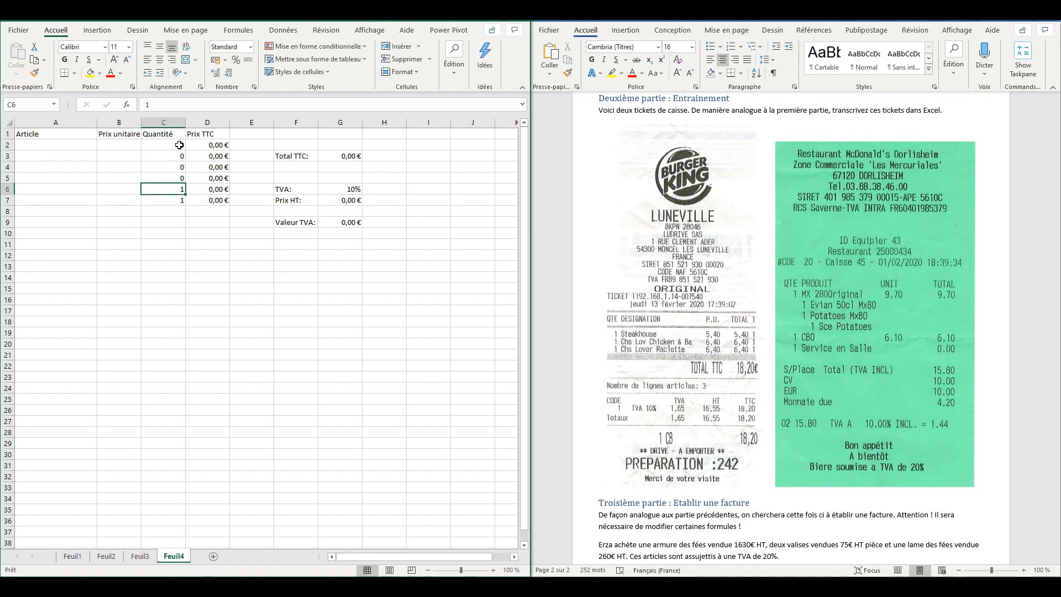
type("0")
key("Return")
type("0")
key("Return")
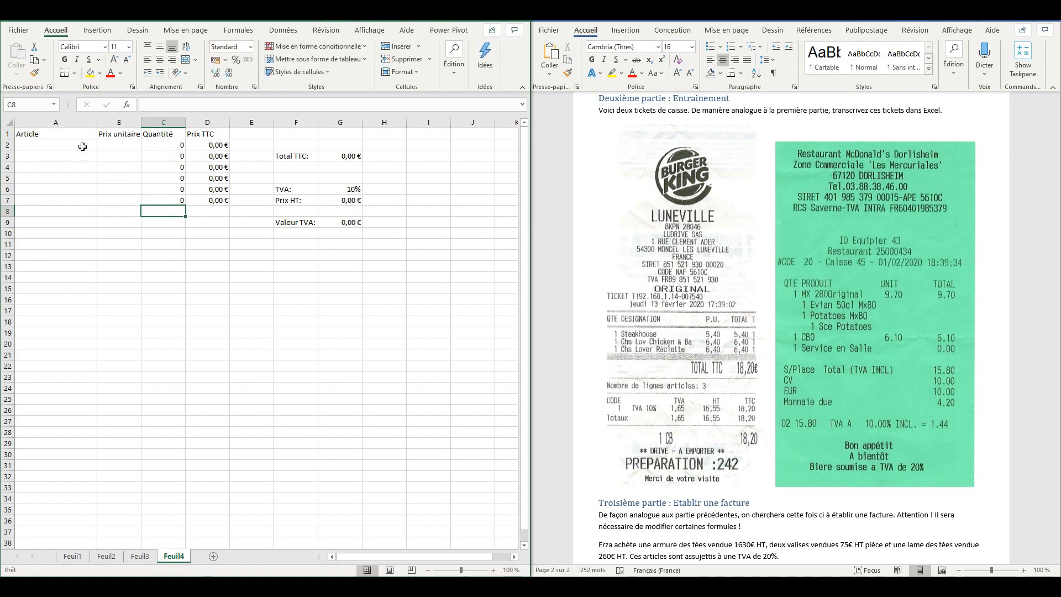
Fill row 2 with the article menu 280, unit price 9,70 and quantity 1.
left_click(80, 144)
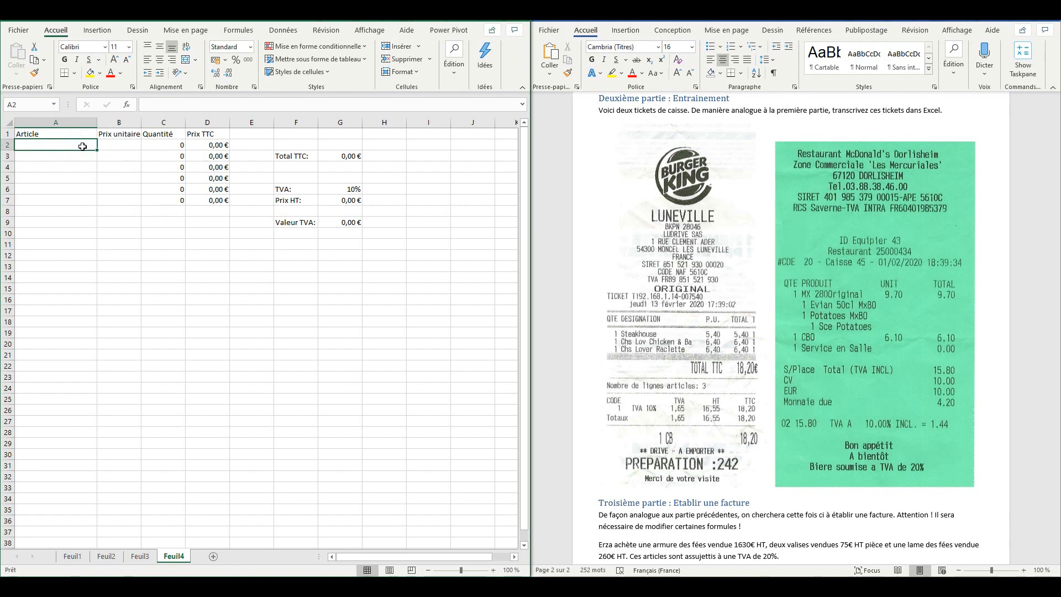
type("280")
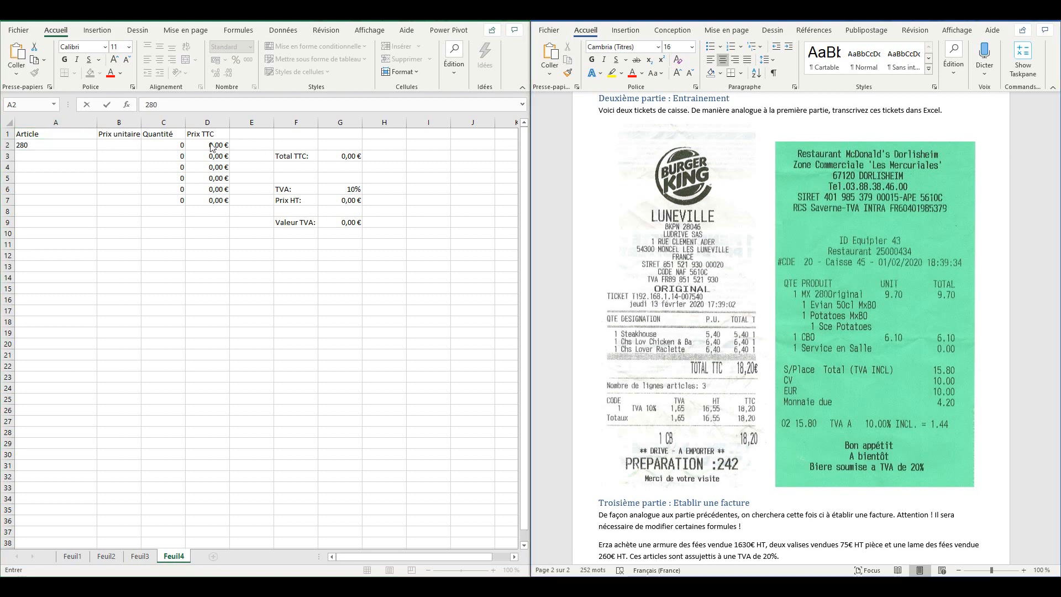
left_click(116, 144)
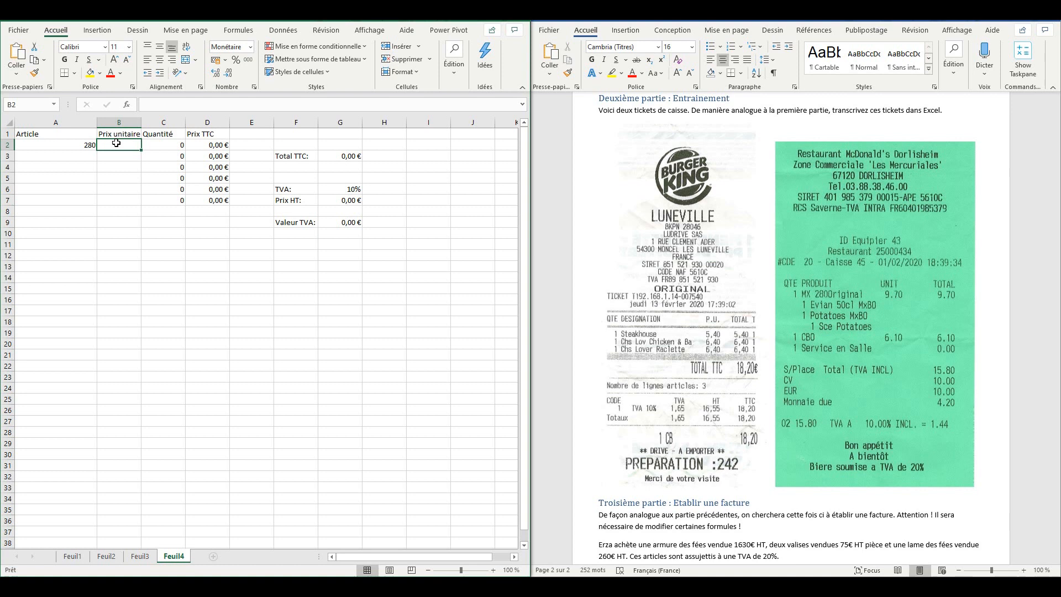
type("9,70")
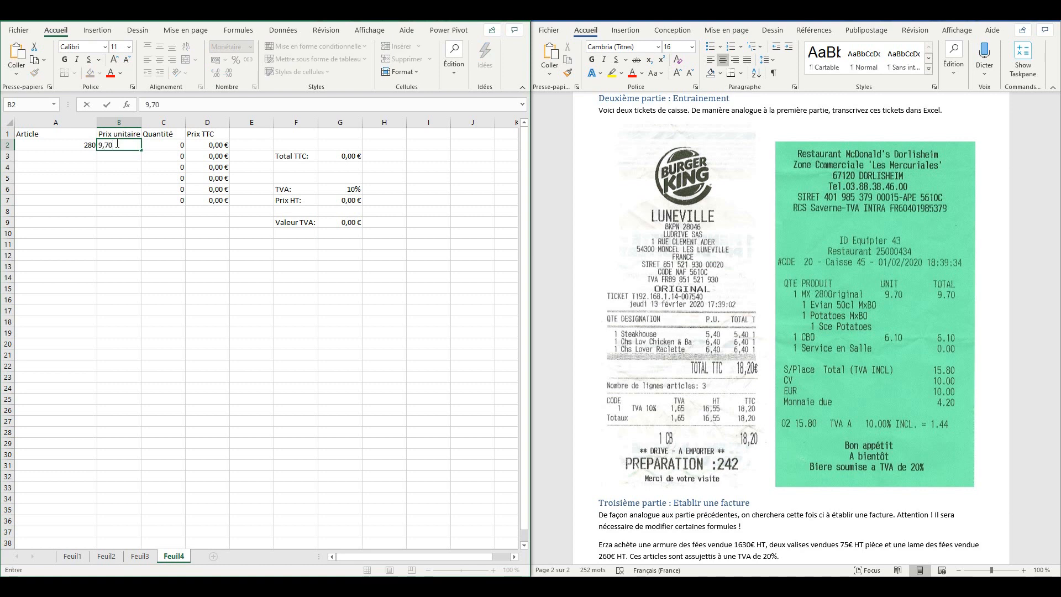
key("Return")
double_click(47, 144)
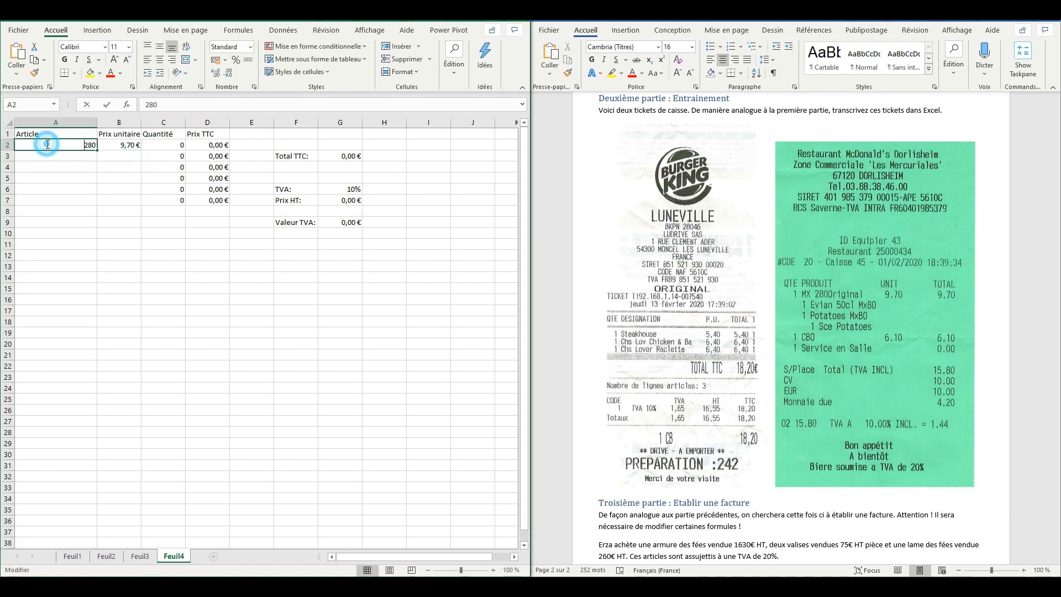
type("menu")
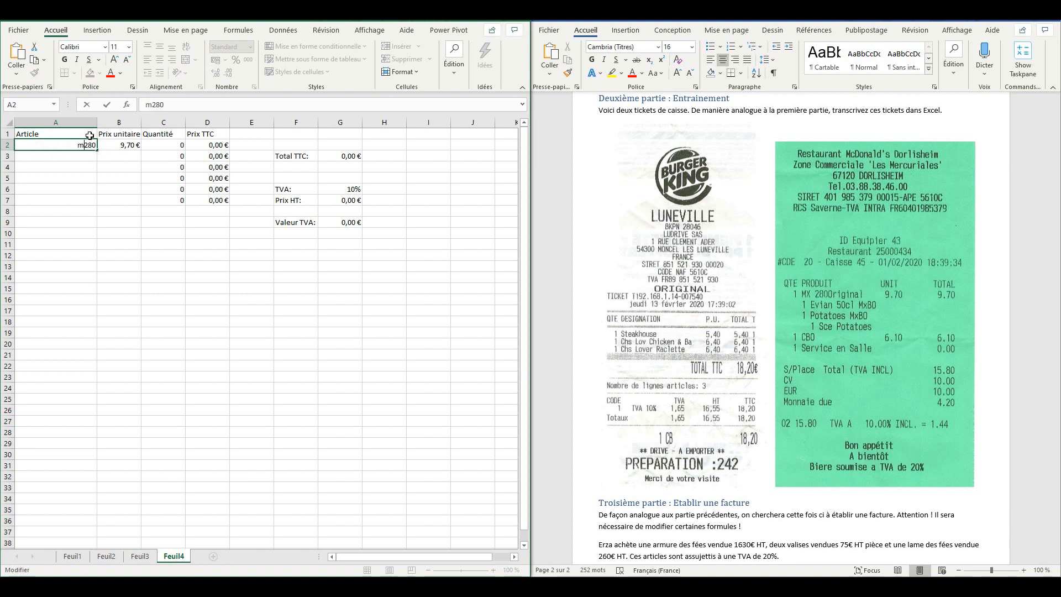
key("Return")
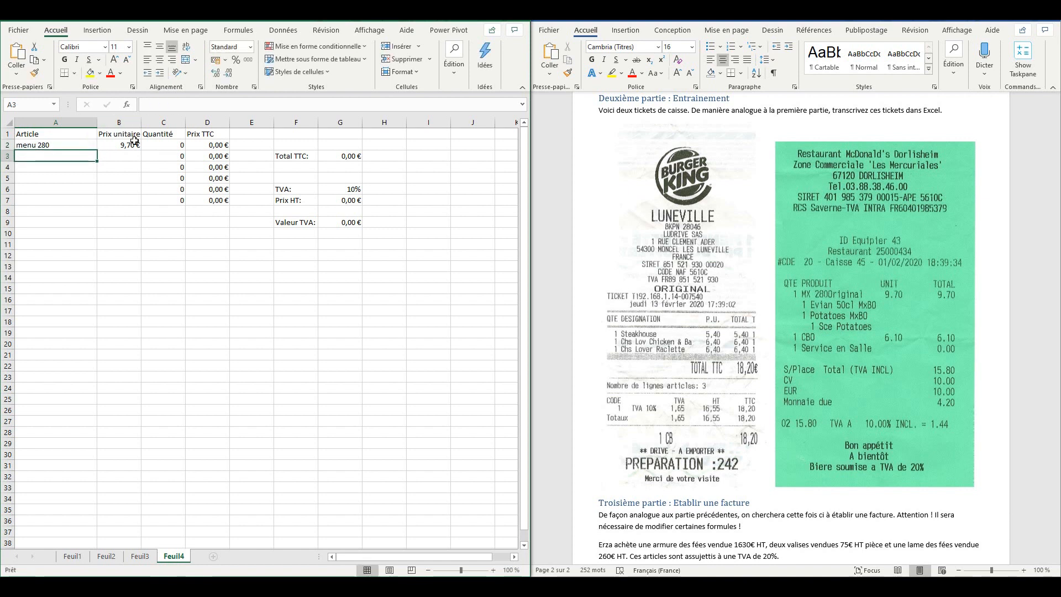
left_click(183, 146)
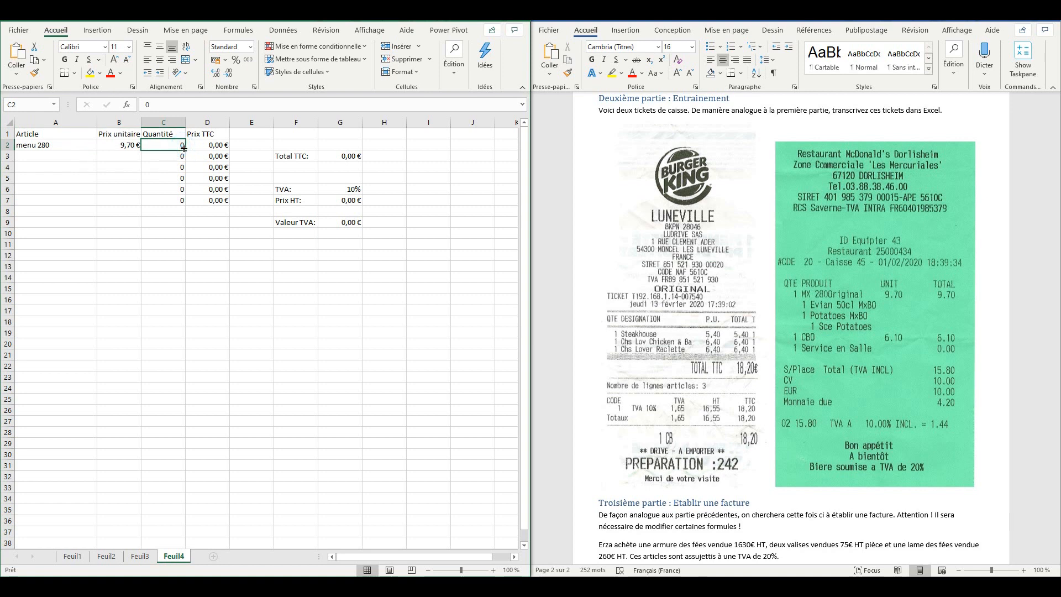
type("1")
key("Return")
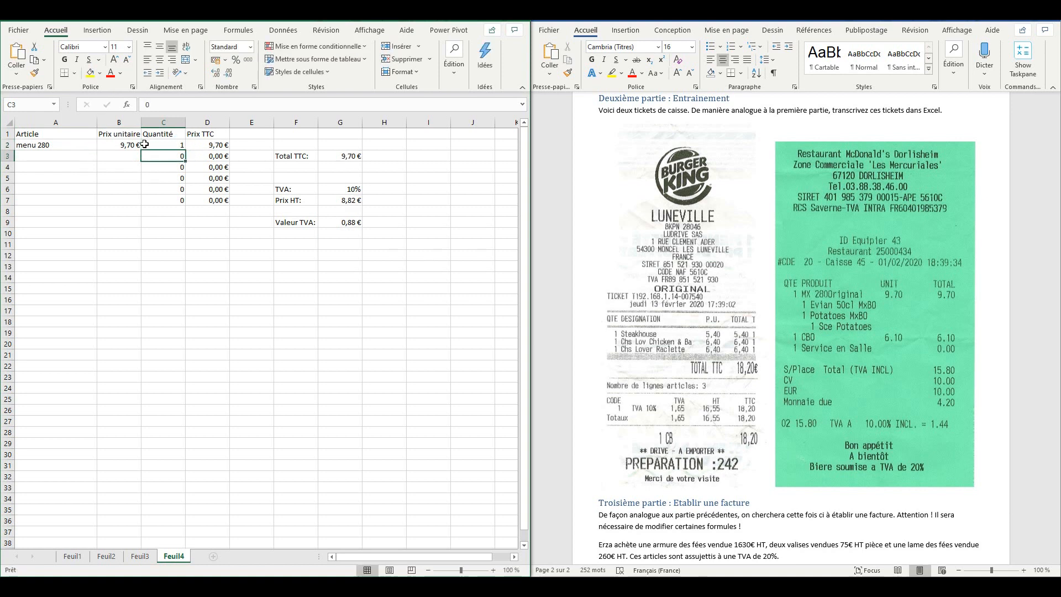
Fill row 3 with the article cbo, unit price 6,10 and quantity 1.
left_click(76, 154)
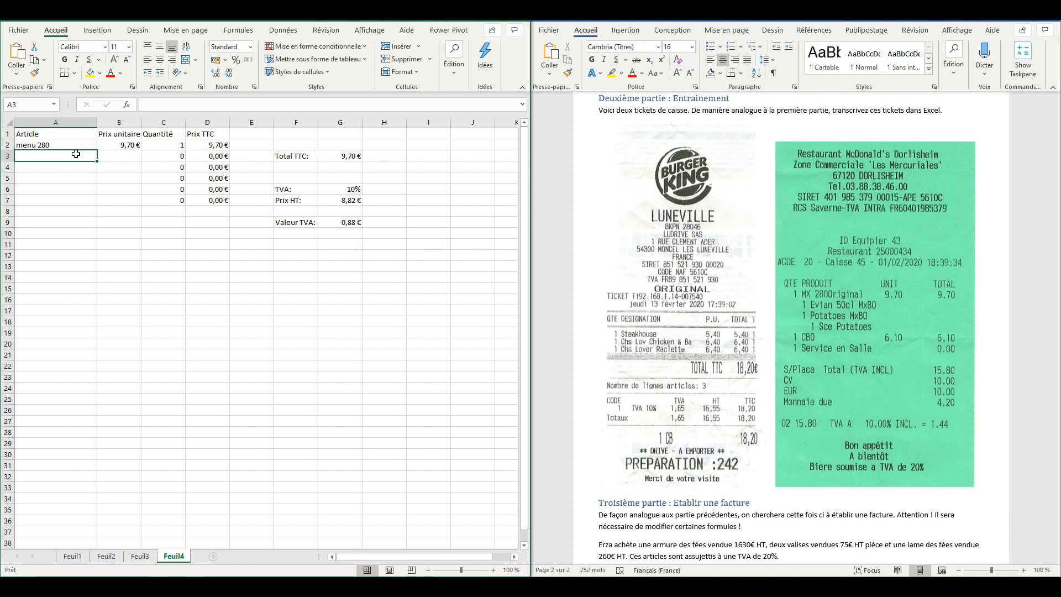
type("cbo")
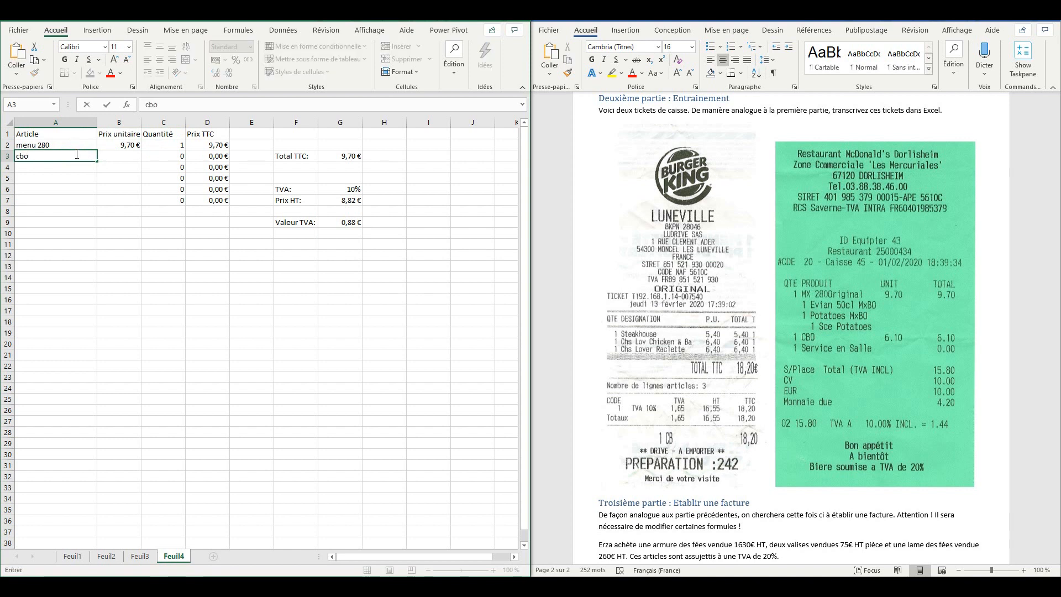
left_click(131, 157)
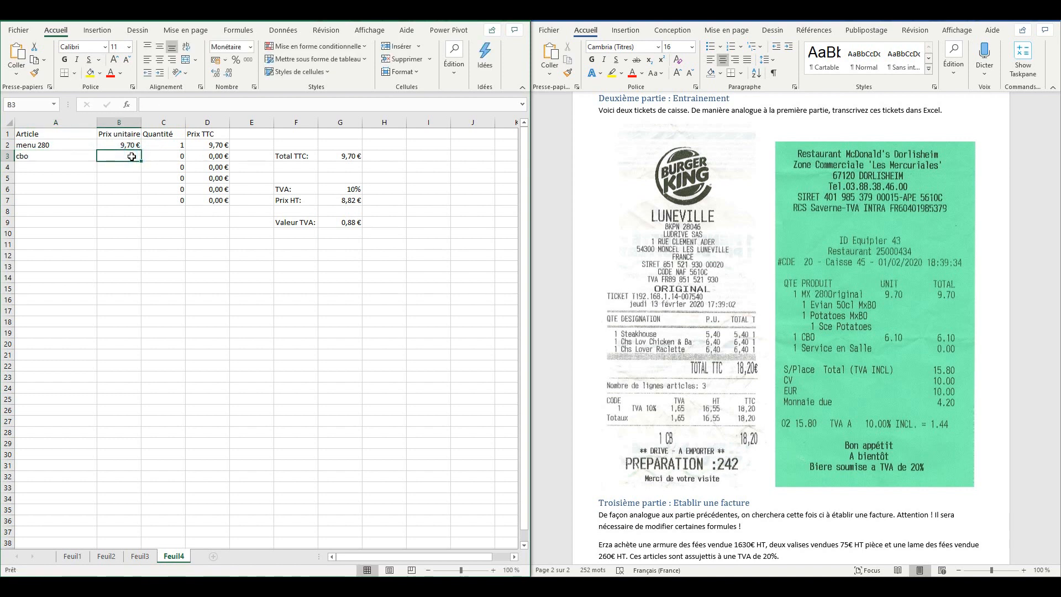
type("6,10")
key("Return")
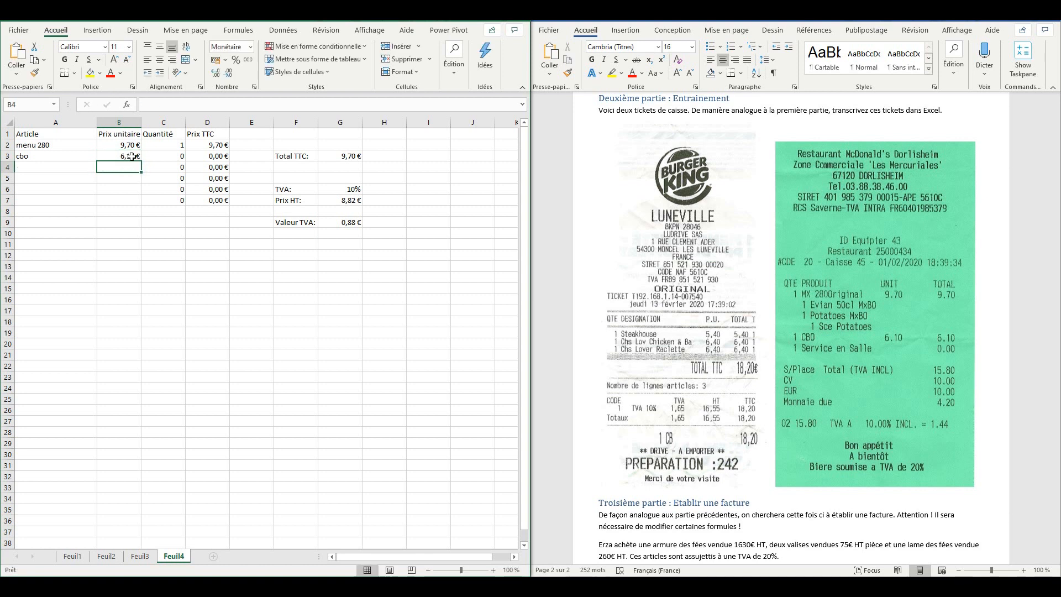
left_click(183, 156)
type("1")
key("Return")
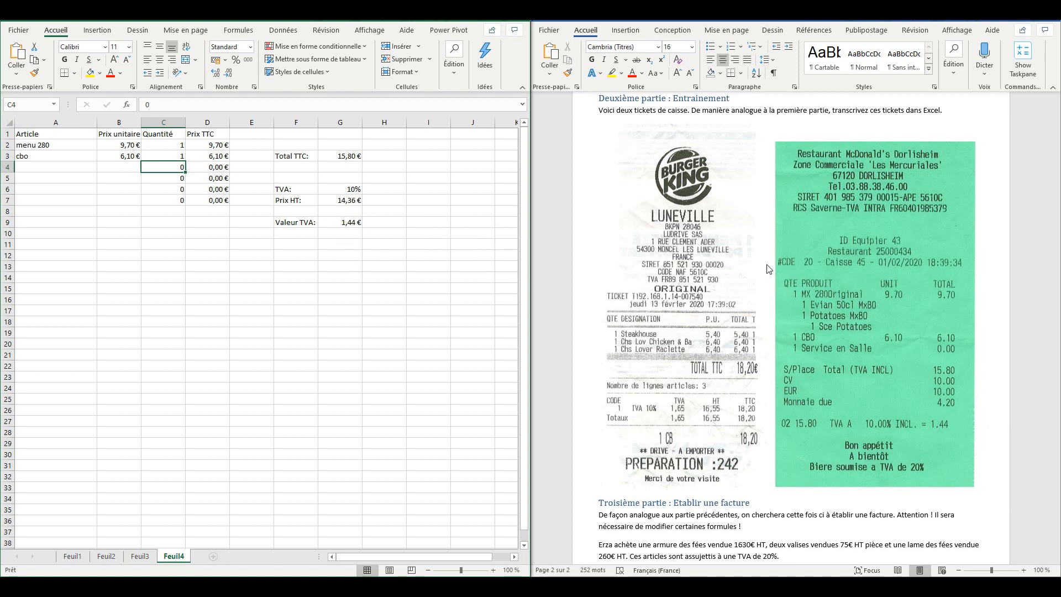
Review the Word worksheet from the first receipt's instructions through the third part on establishing an invoice.
scroll(737, 291, "up", 1)
scroll(736, 292, "up", 2)
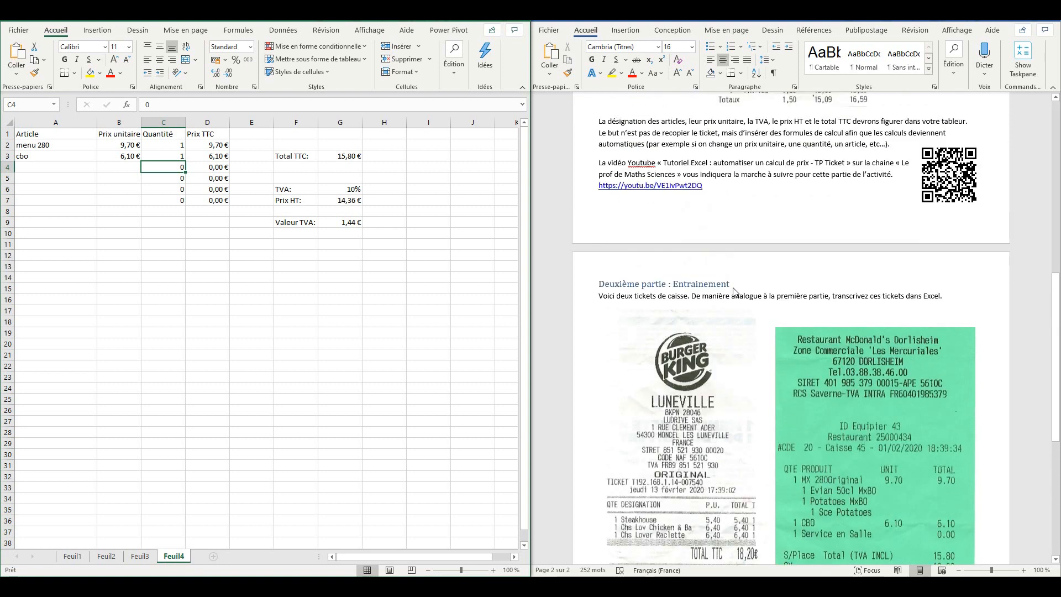
scroll(735, 292, "up", 4)
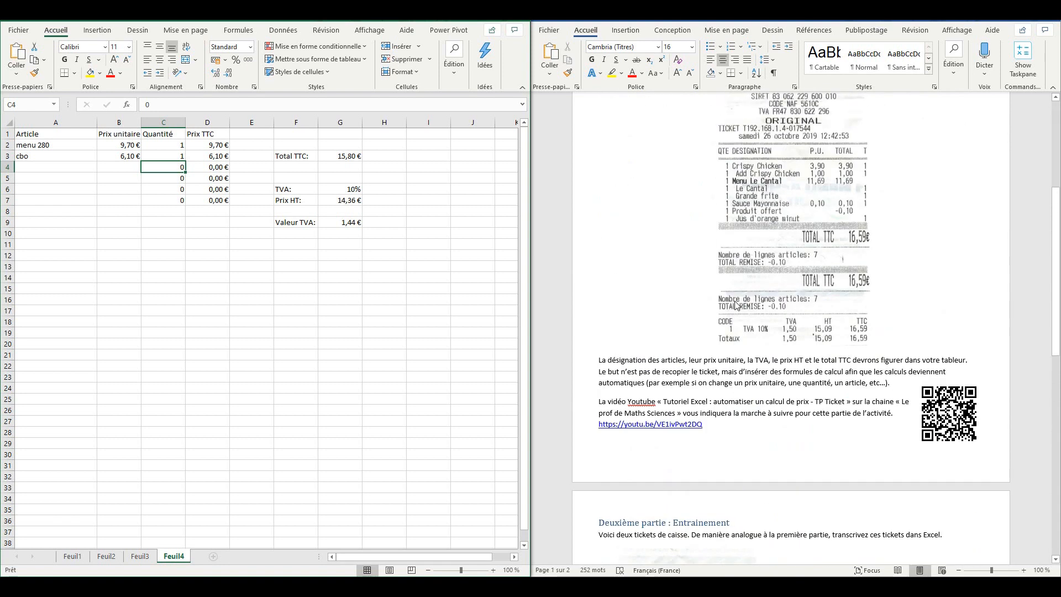
scroll(737, 306, "down", 7)
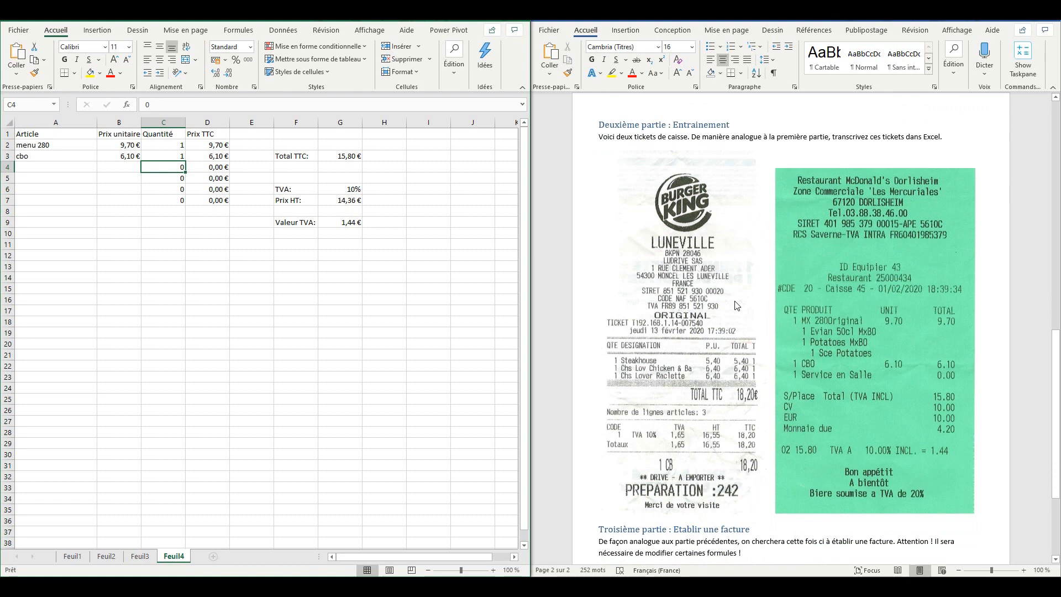
scroll(737, 306, "down", 1)
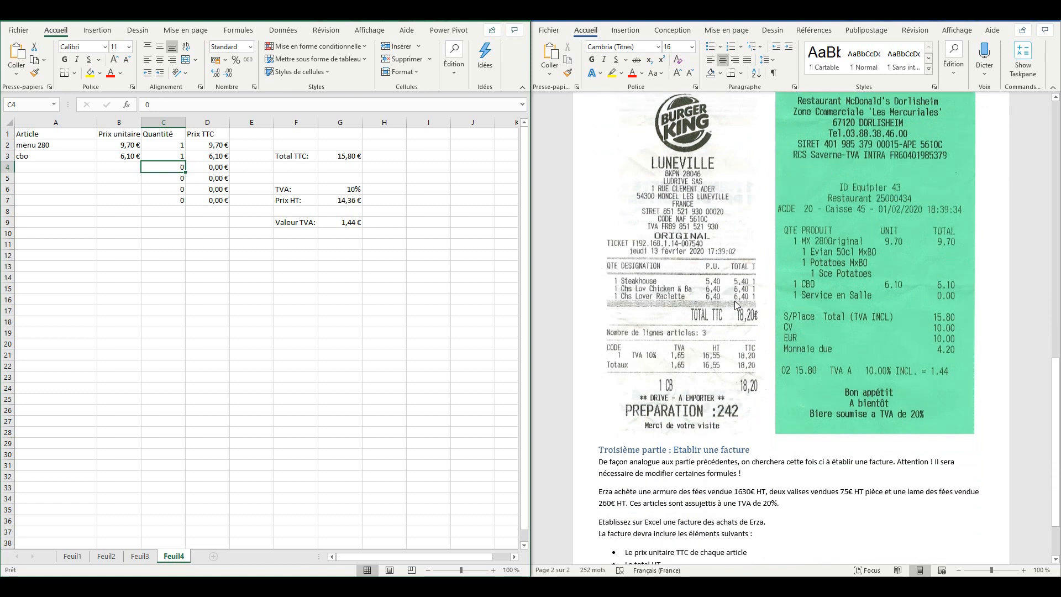
scroll(735, 300, "down", 1)
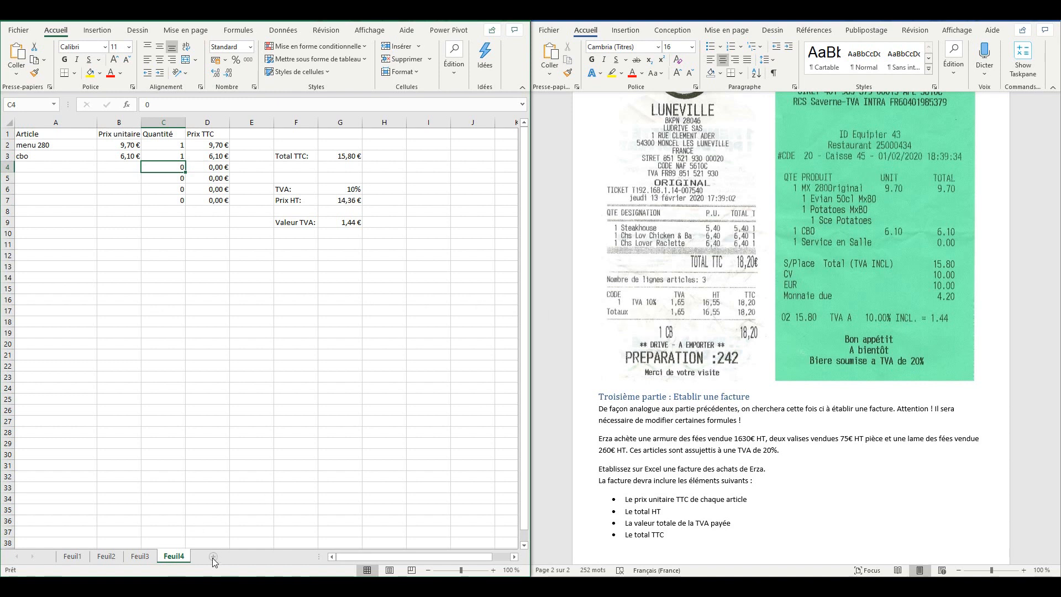
scroll(772, 393, "down", 1)
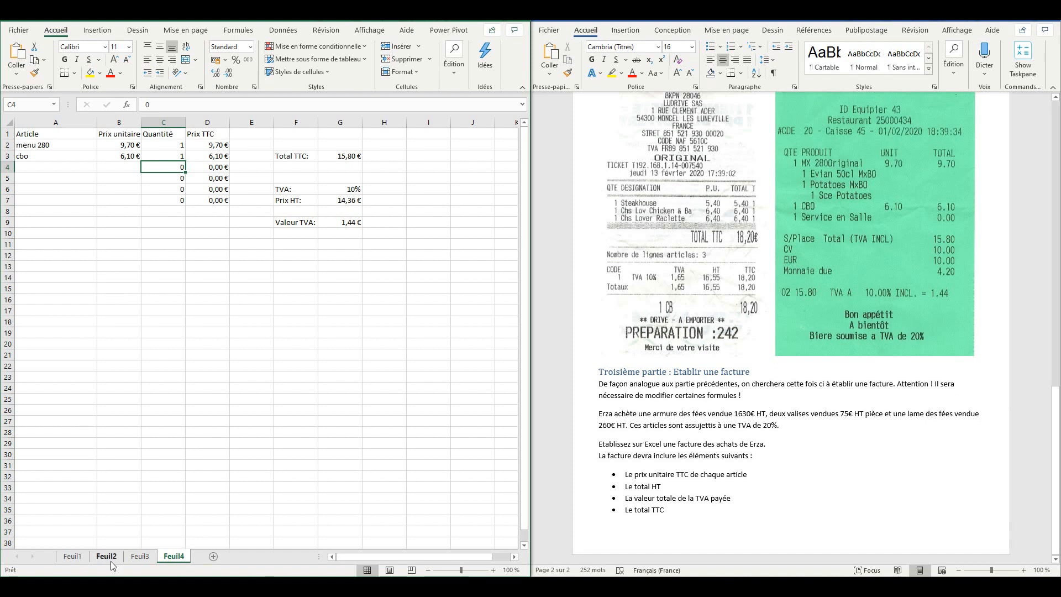
Copy the first receipt's table from Feuil1 to A1 of a new sheet and widen the Article column.
left_click(83, 557)
right_click(79, 136)
left_click(90, 160)
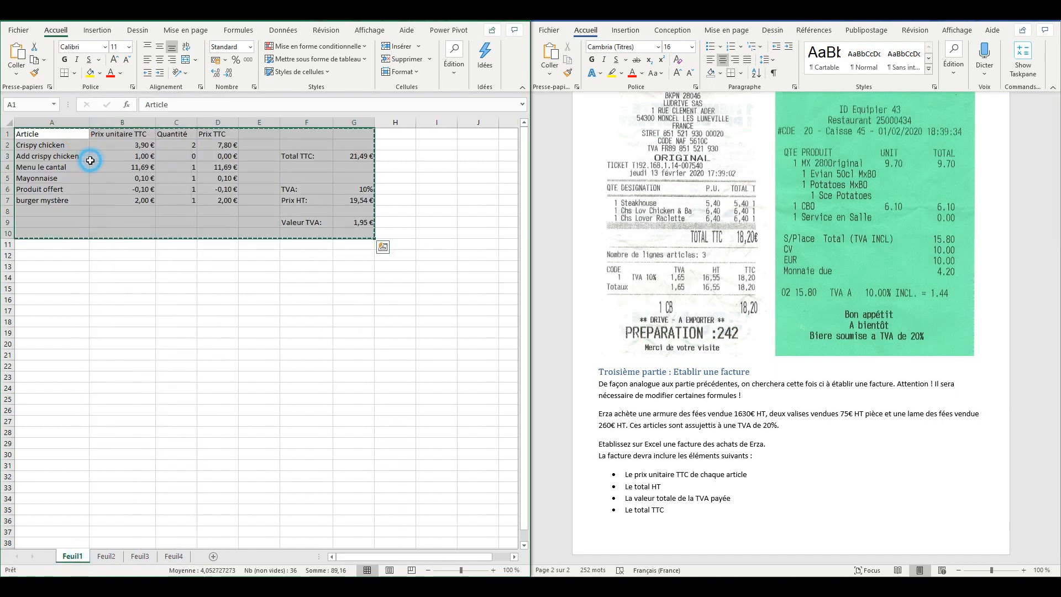
left_click(213, 556)
left_click(35, 139)
left_click(36, 140)
right_click(38, 138)
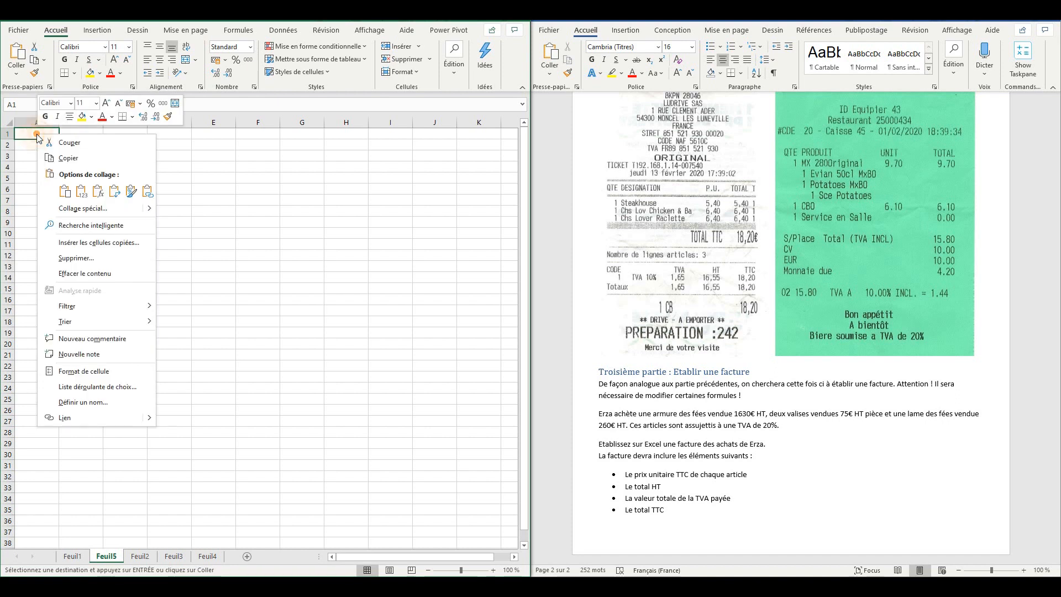
left_click(64, 191)
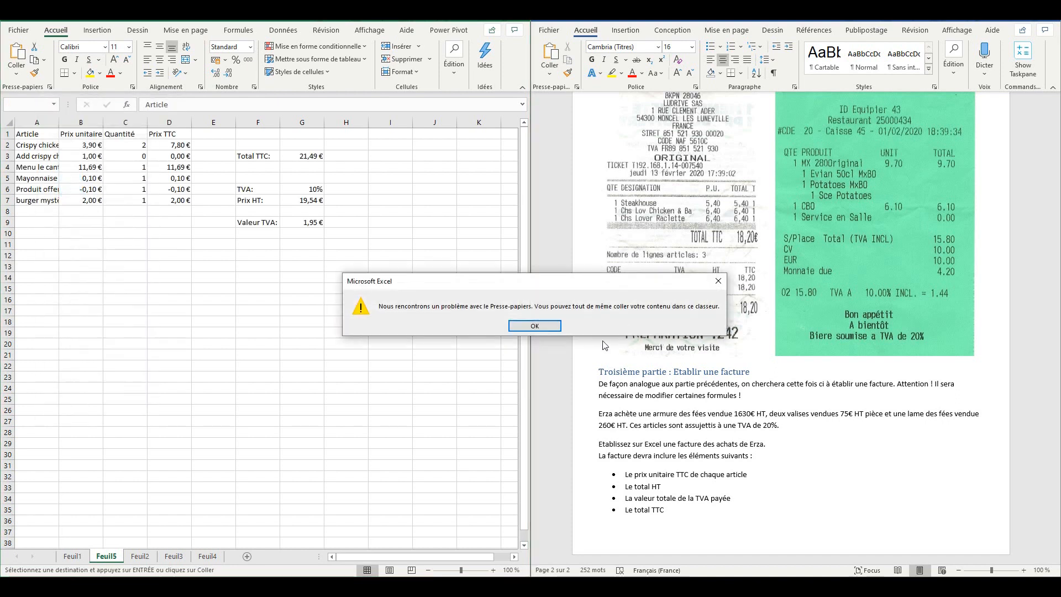
left_click(544, 329)
left_click_drag(60, 119, 140, 118)
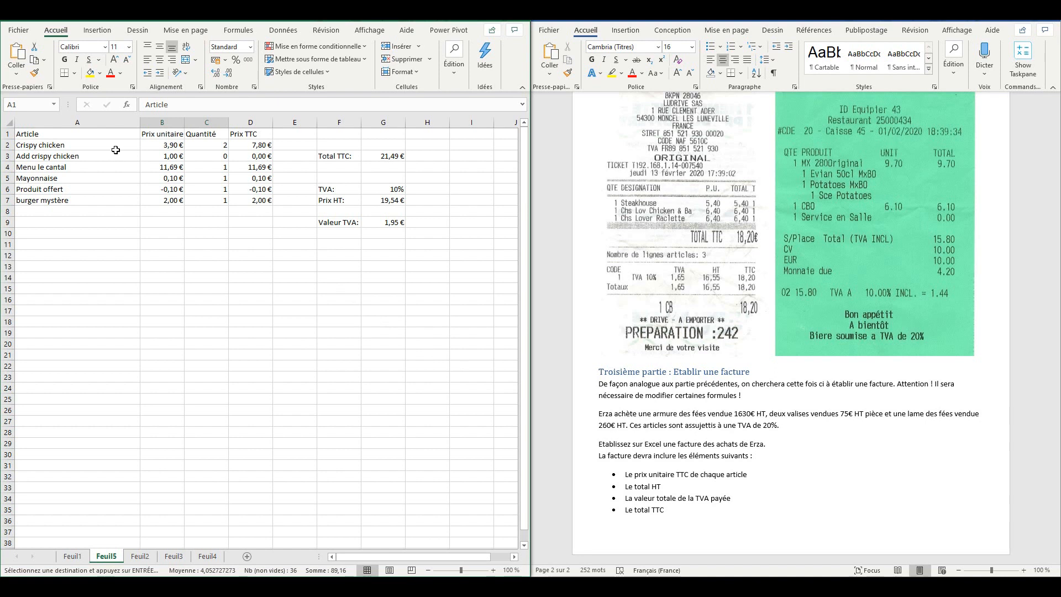
left_click_drag(99, 147, 93, 189)
left_click(59, 146)
left_click(61, 165)
left_click(68, 189)
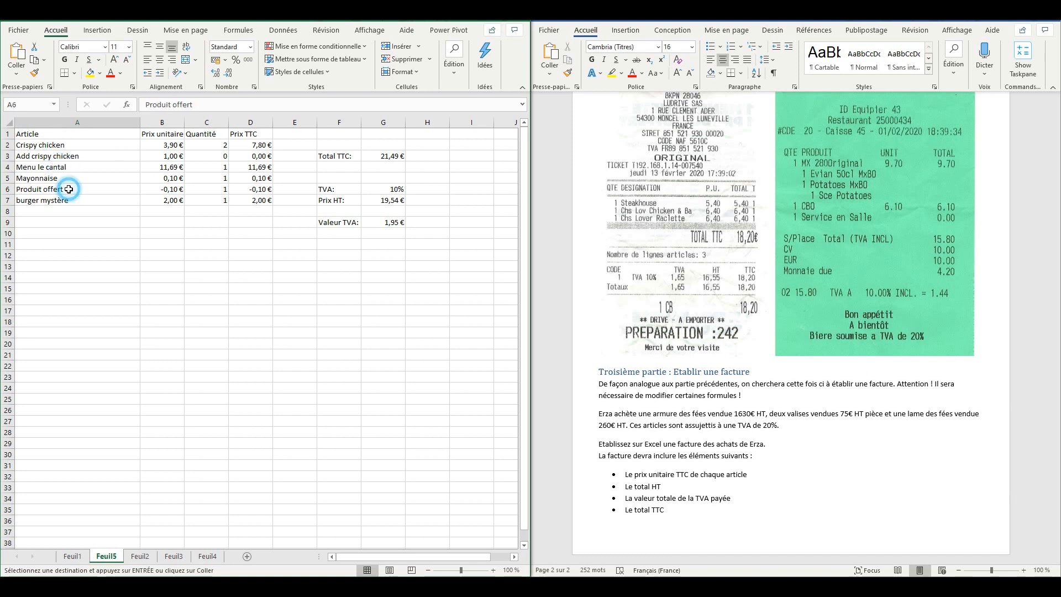
left_click(80, 154)
double_click(80, 147)
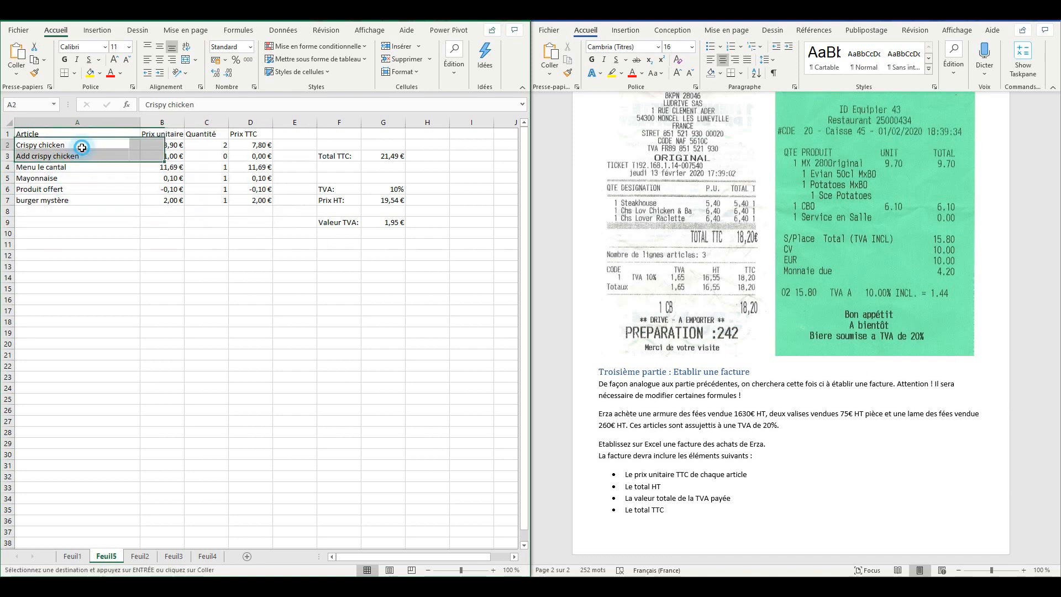
left_click(82, 144)
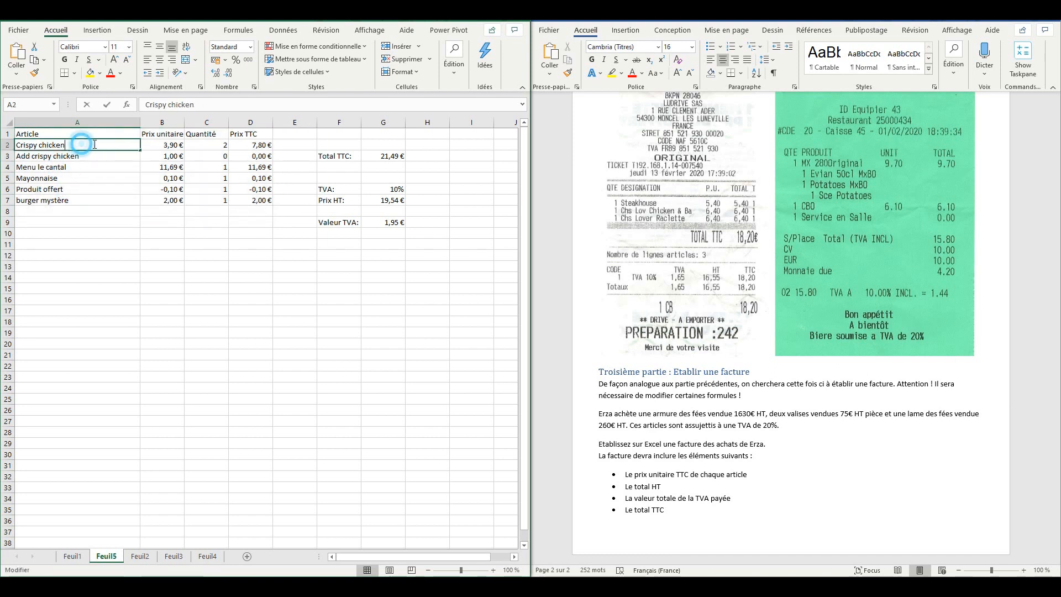
left_click(166, 163)
Clear the article names in A2:A7 and the unit prices in B2:B7 of the new sheet.
left_click_drag(114, 146, 111, 201)
key("Delete")
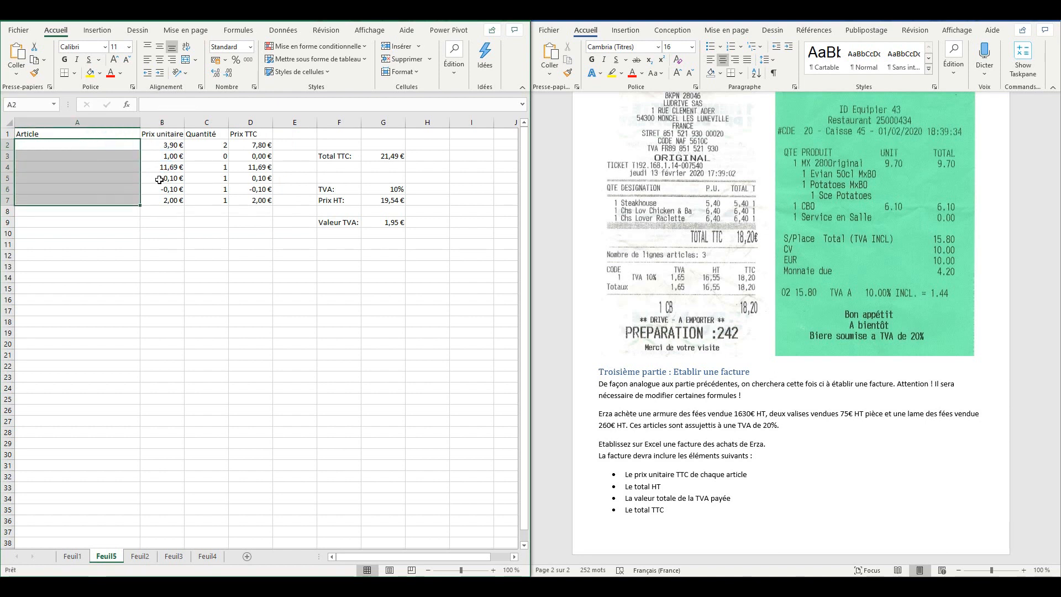
left_click_drag(177, 142, 171, 200)
key("Delete")
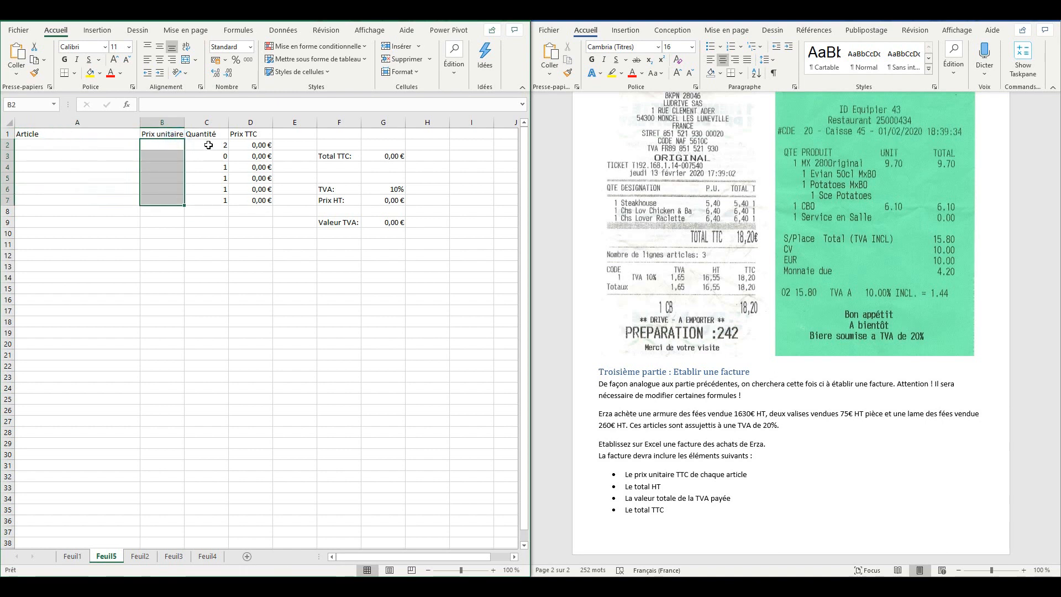
Reset all the quantities in C2:C7 to 0.
left_click(209, 145)
type("2")
key("Return")
key("Return")
type("0")
key("Return")
type("0")
key("Return")
key("Return")
type("0")
Change the column header in D1 to Prix HT.
left_click(266, 135)
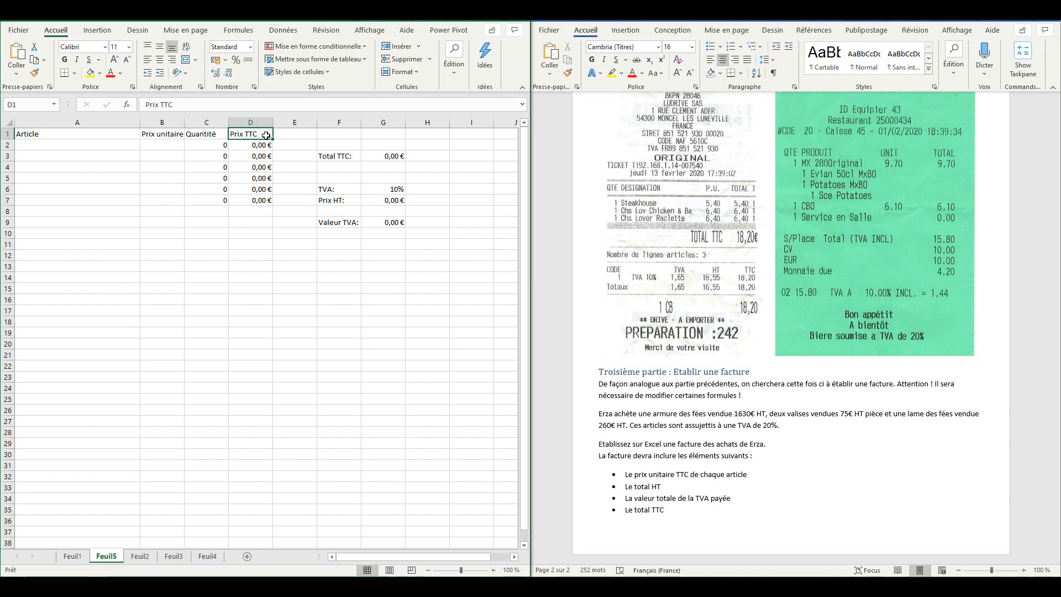
double_click(254, 134)
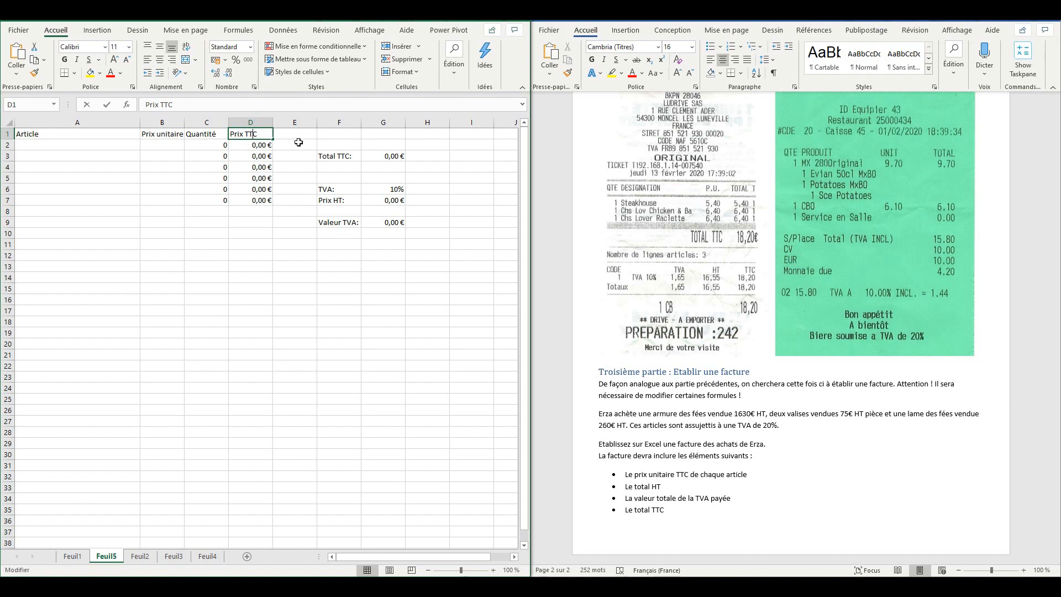
key("BackSpace")
key("BackSpace")
type("HT")
left_click(390, 264)
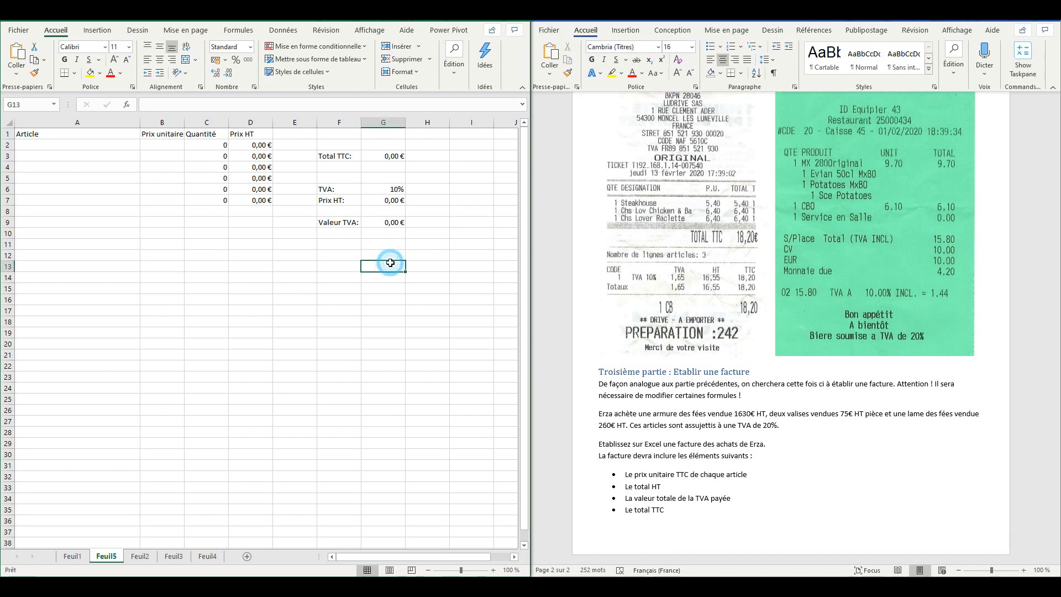
Change the total's label in F3 to Total HT:.
left_click(350, 157)
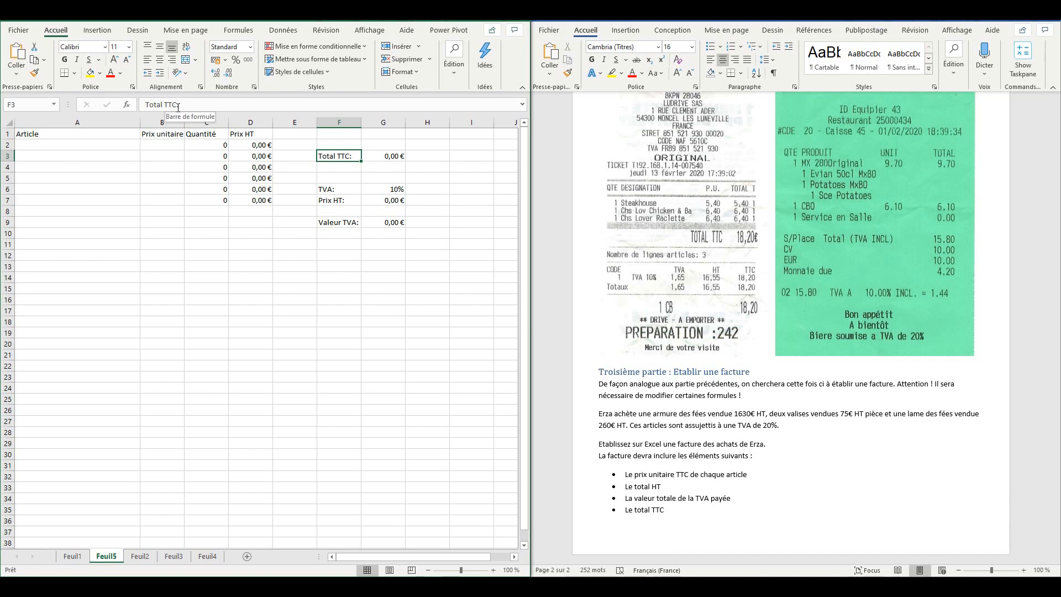
left_click(177, 105)
left_click_drag(177, 106, 167, 104)
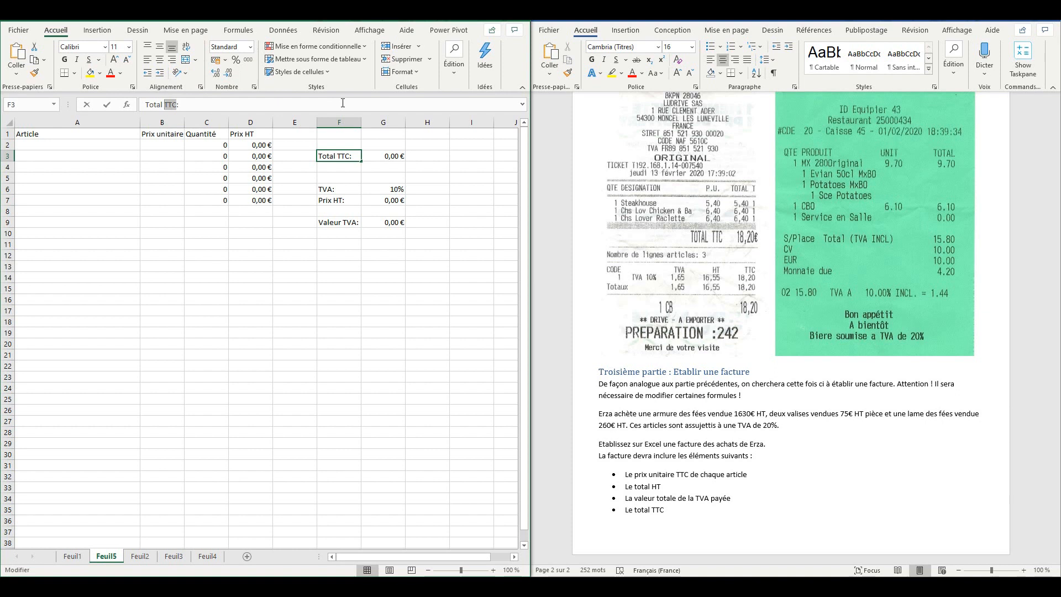
type("HT")
key("Return")
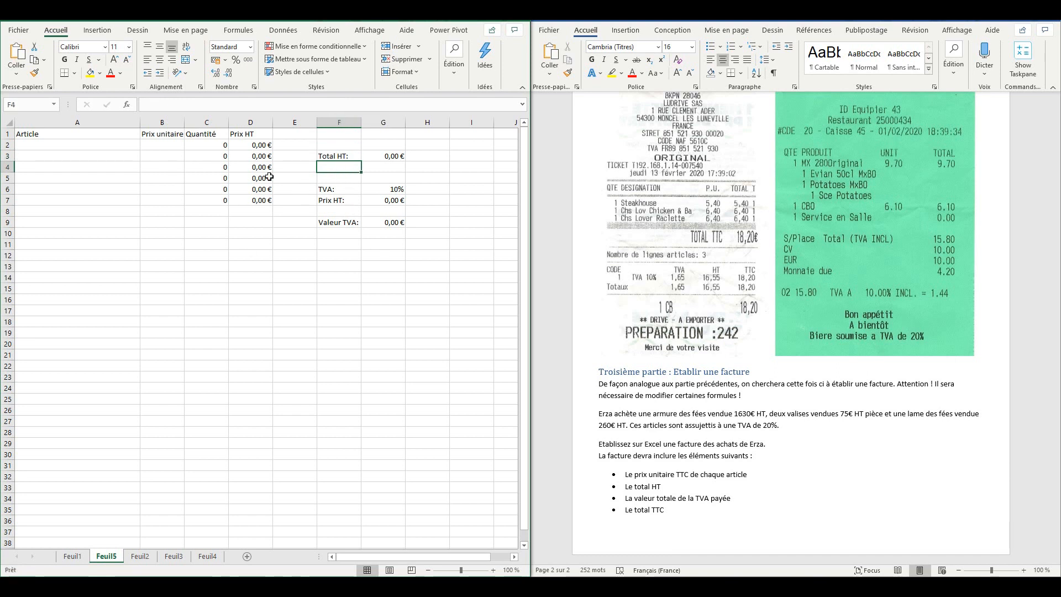
Change the price label in F7 to Prix TTC:.
left_click(378, 201)
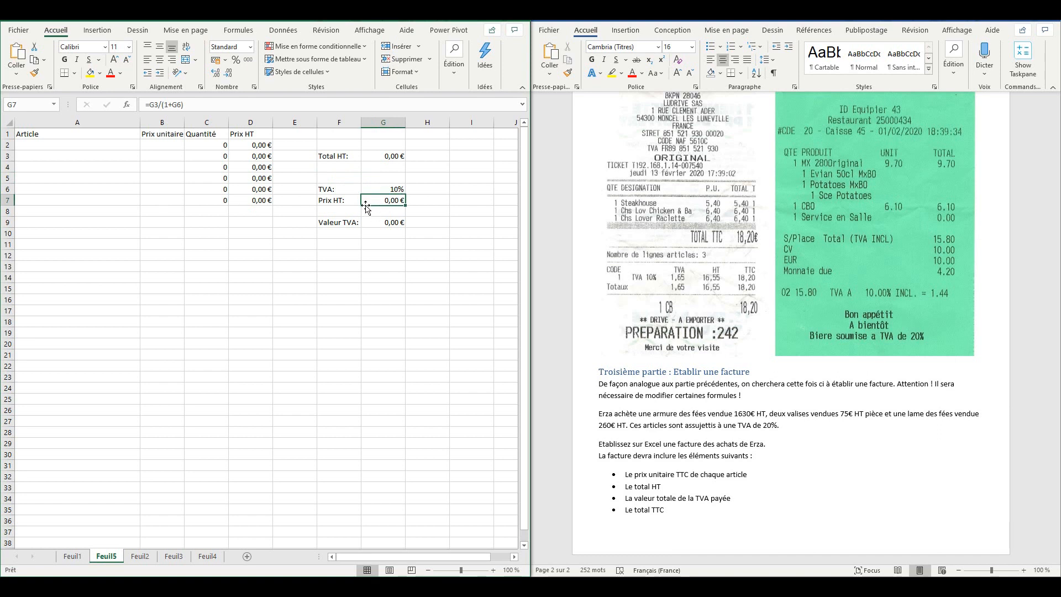
left_click(334, 200)
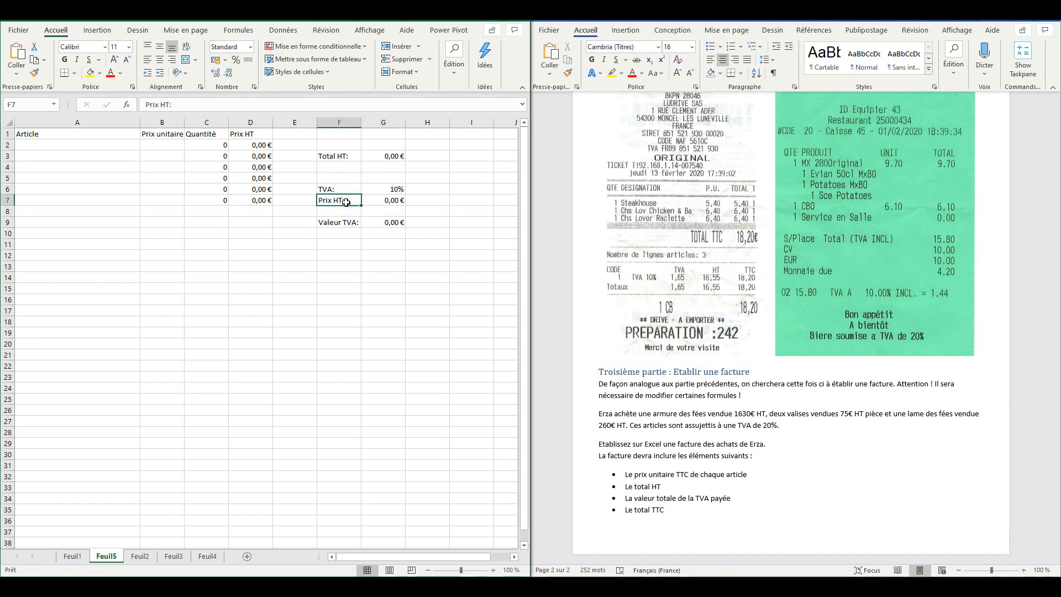
double_click(162, 105)
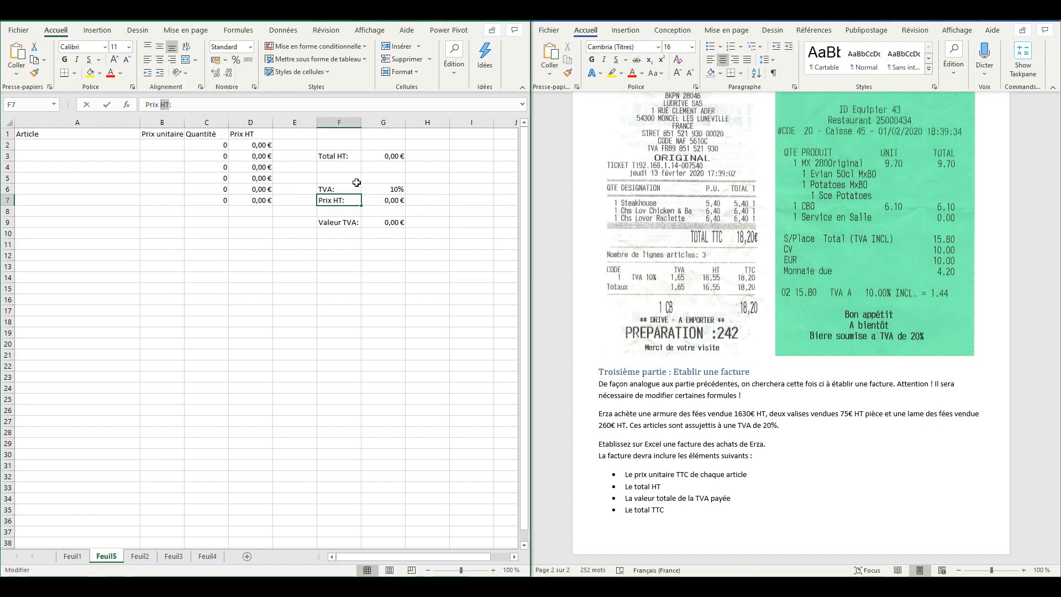
type("TTC")
left_click(400, 240)
Change the formula in G7 to =G3*(1+G6) to compute the tax-inclusive price.
left_click(394, 200)
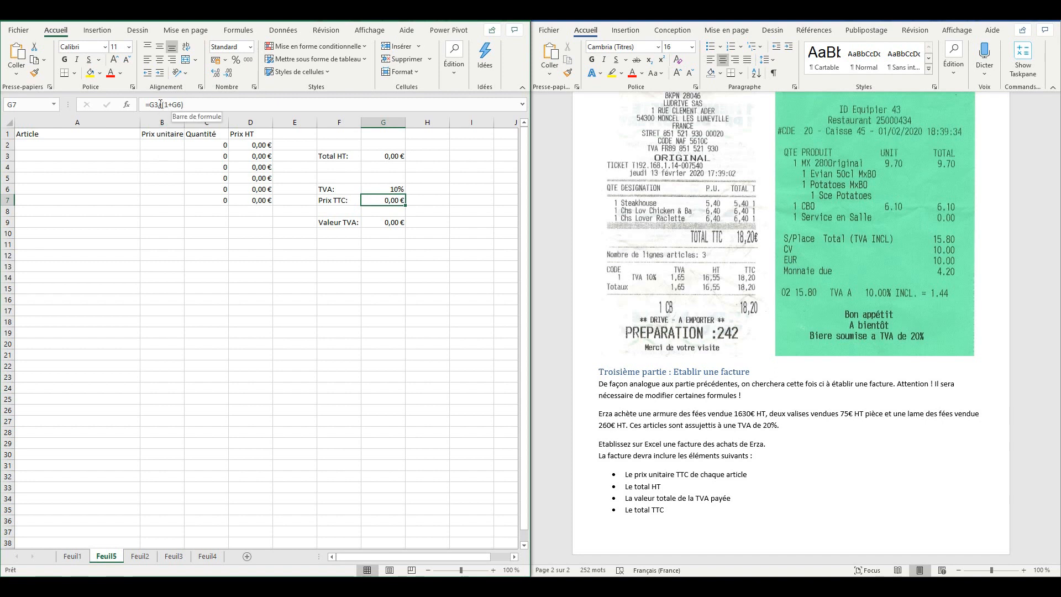
left_click(161, 105)
key("BackSpace")
type("*")
key("Return")
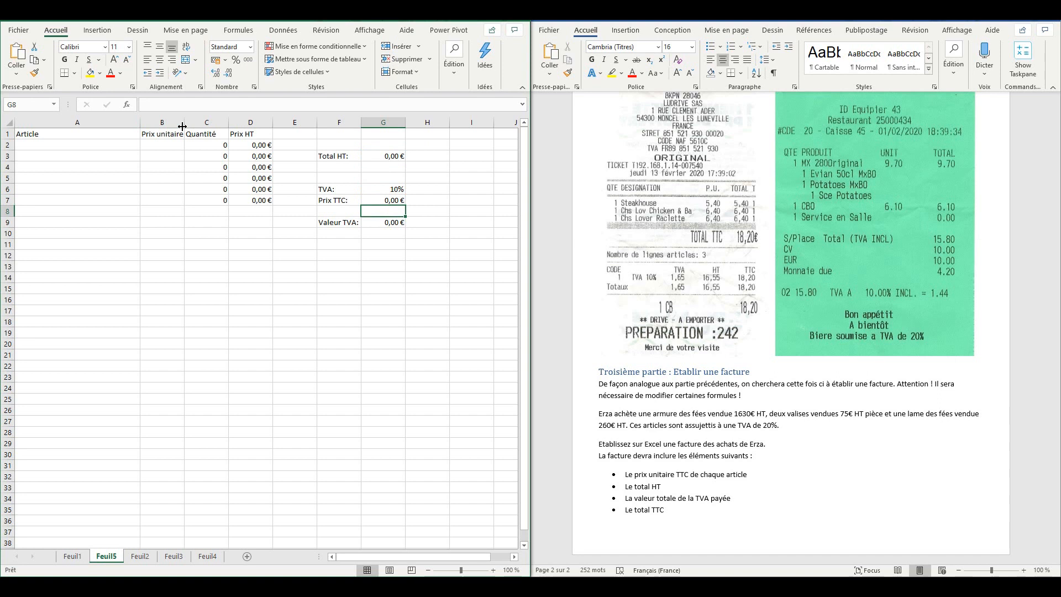
Set the TVA rate in G6 to 20%.
left_click(371, 190)
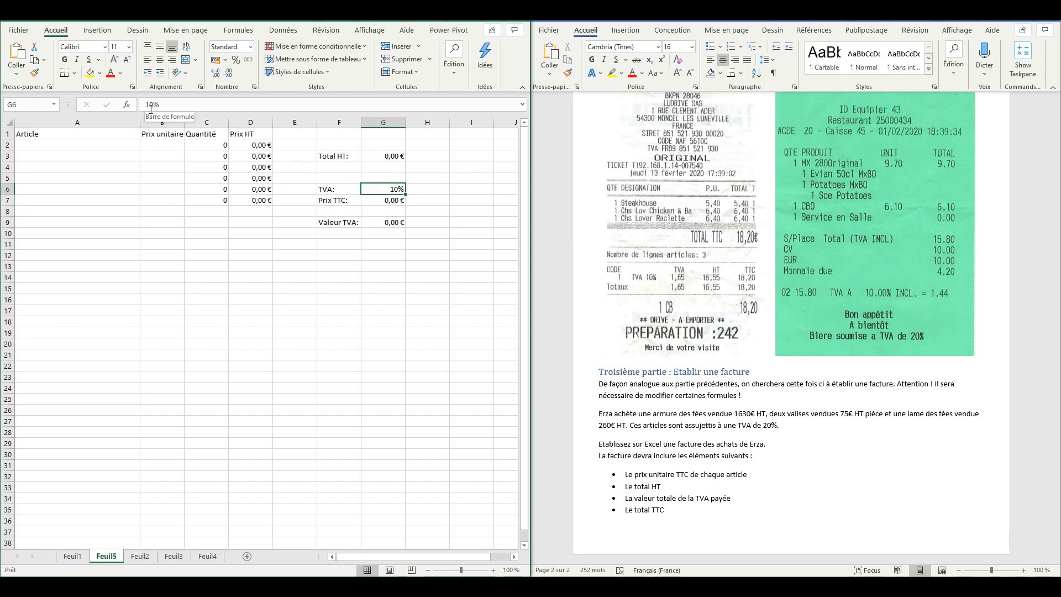
left_click(151, 106)
key("BackSpace")
type("2")
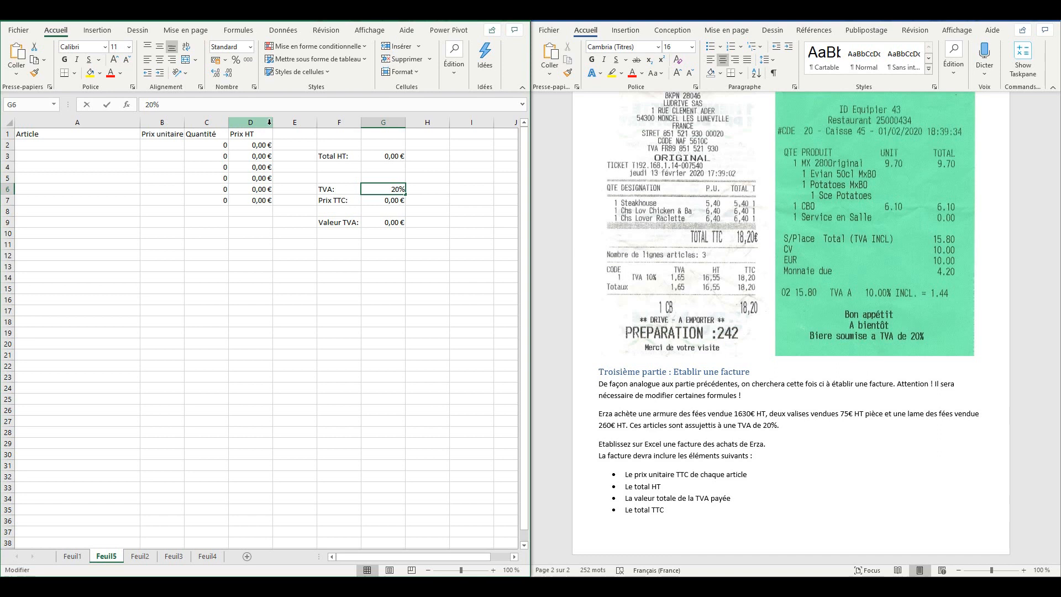
key("Return")
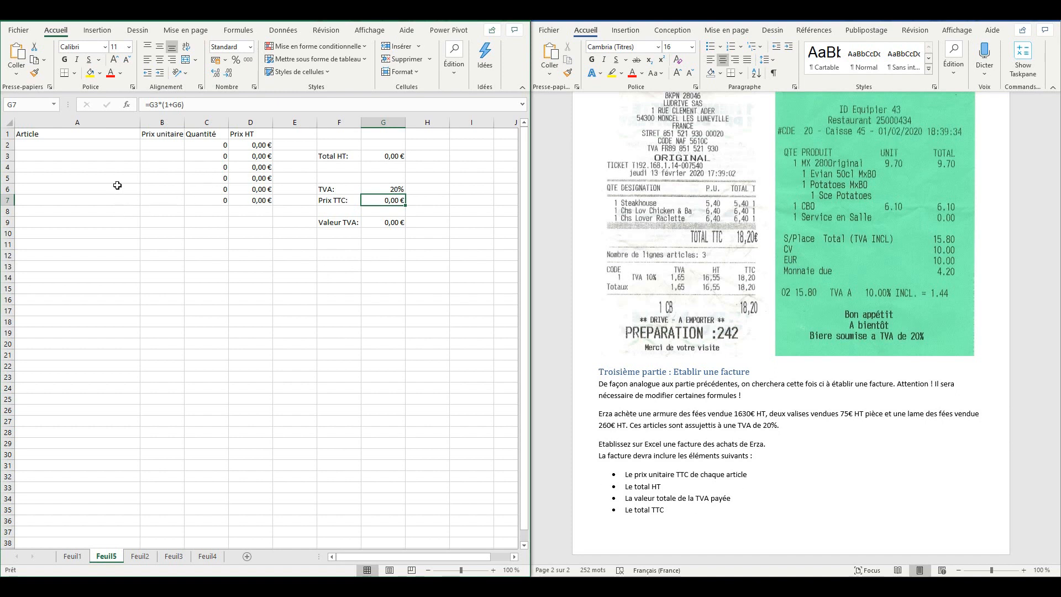
Enter the article armure des fées in row 2 with a unit price of 1630.
left_click(77, 146)
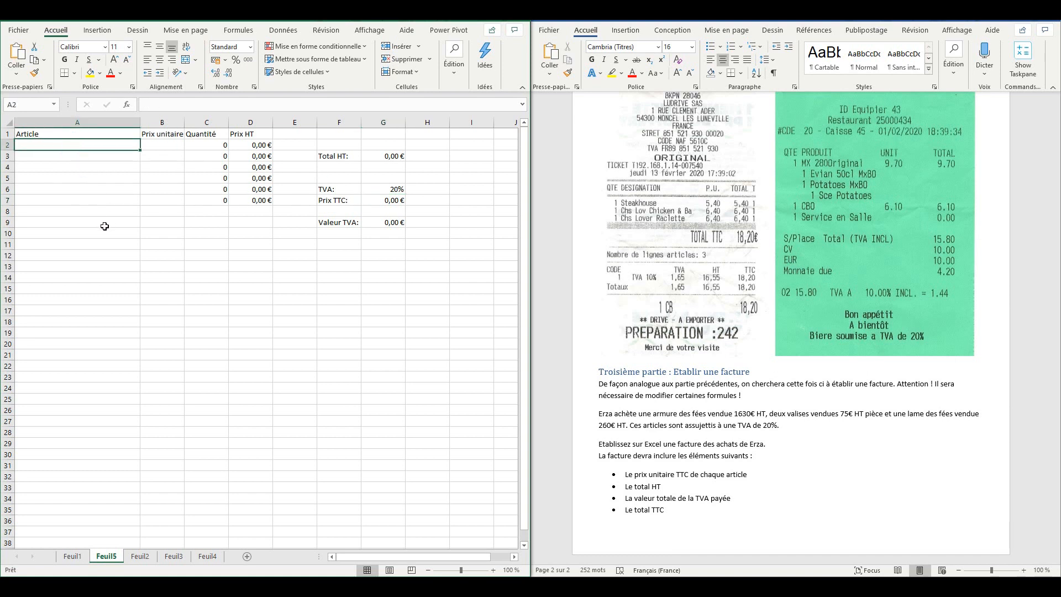
type("armure des fées")
left_click(161, 147)
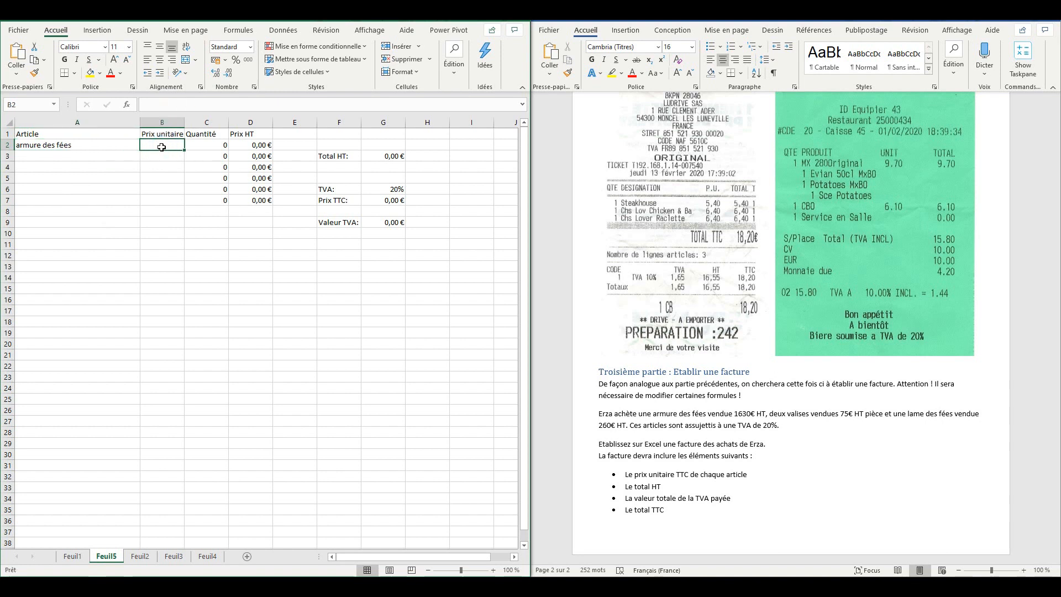
type("1630")
key("Return")
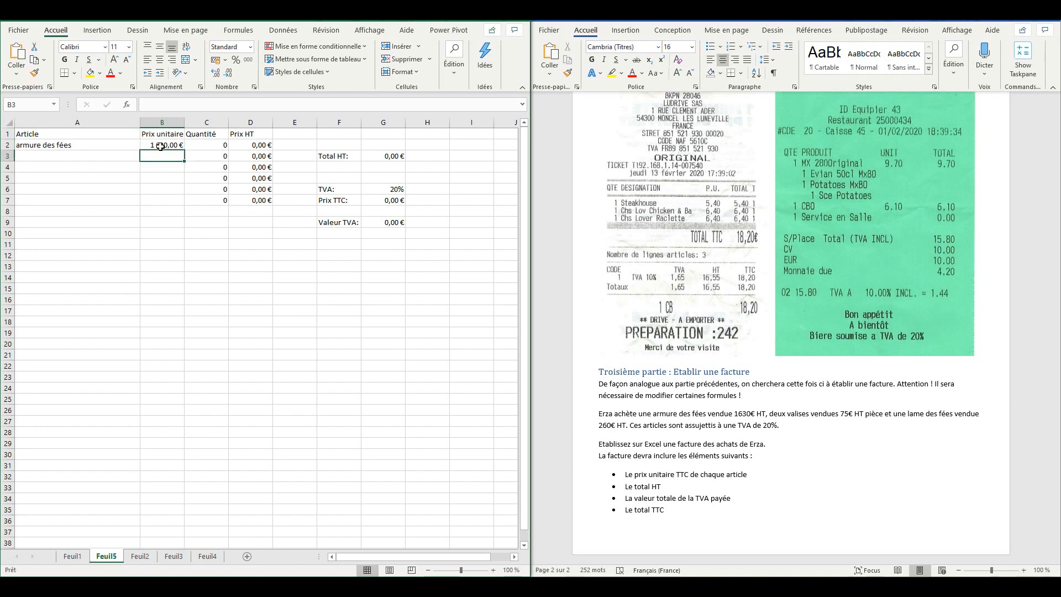
Enter the article valise in row 3 with a unit price of 75.
left_click(93, 157)
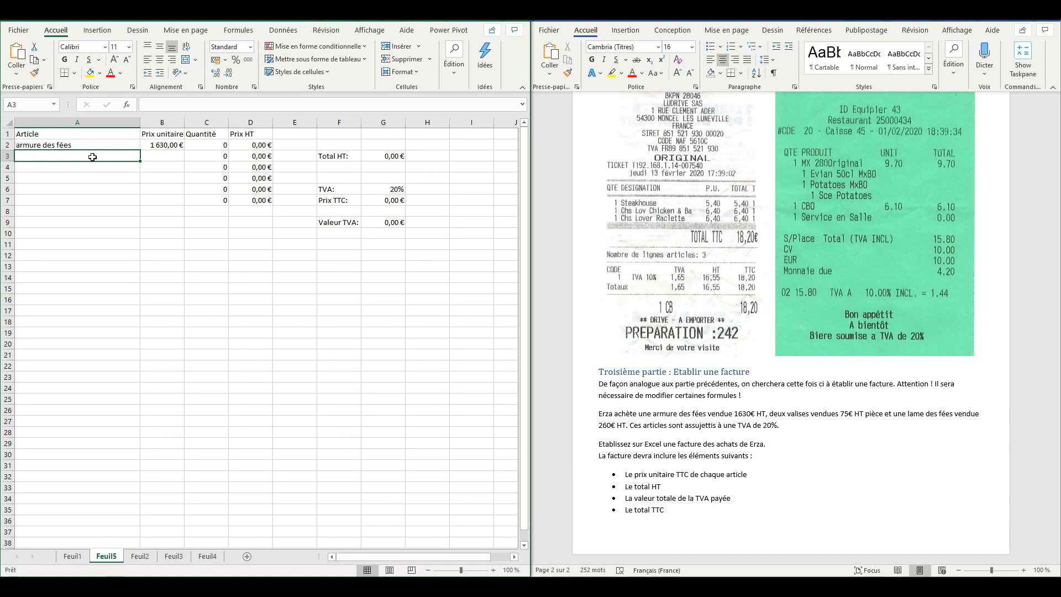
type("valise")
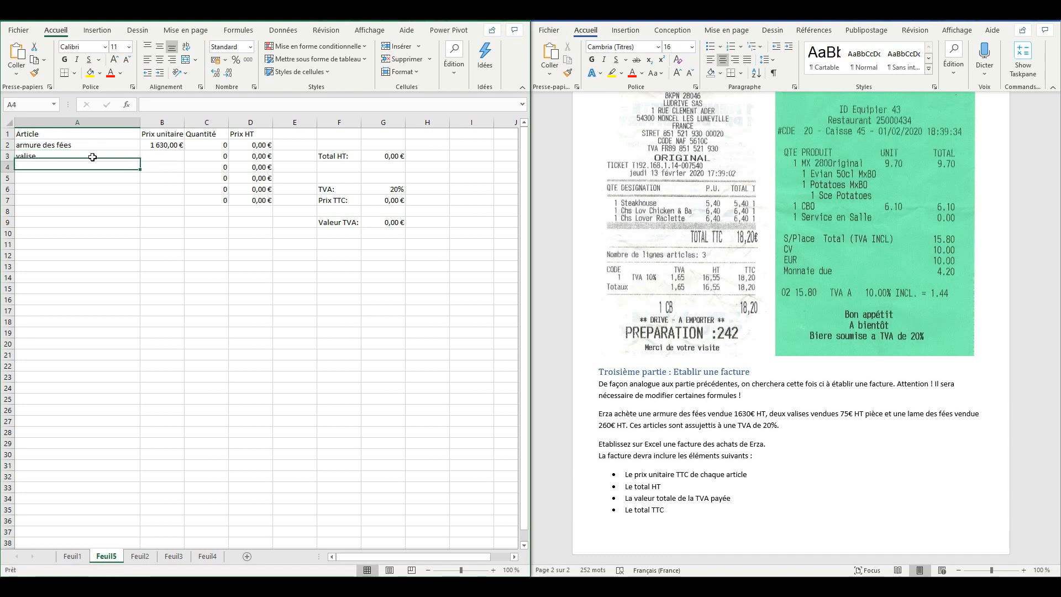
left_click(152, 154)
type("75")
key("Return")
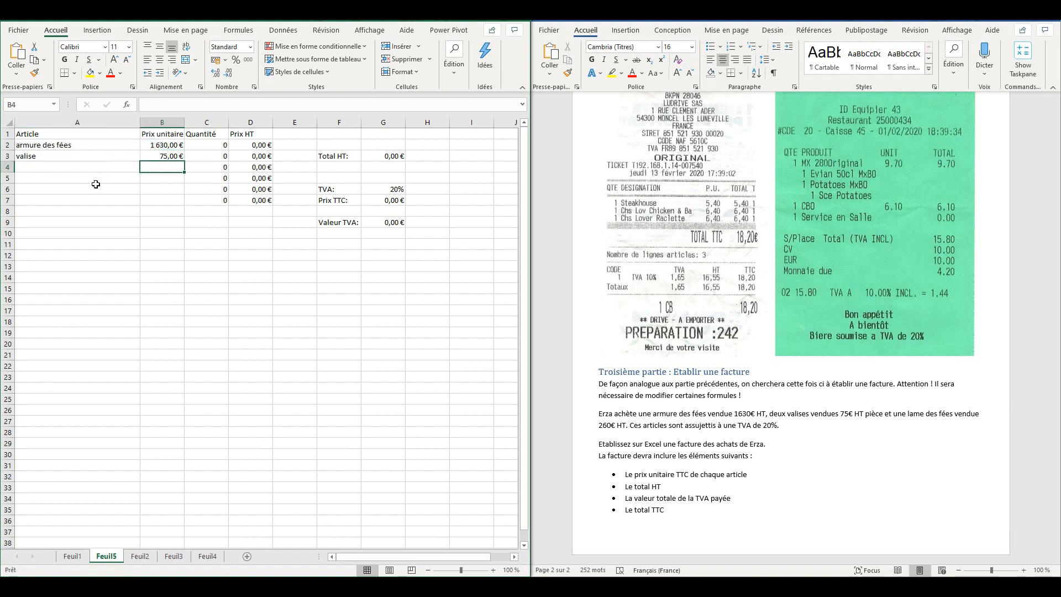
Enter the article lame des fées in row 4 with a unit price of 260.
left_click(63, 168)
type("lame des fées")
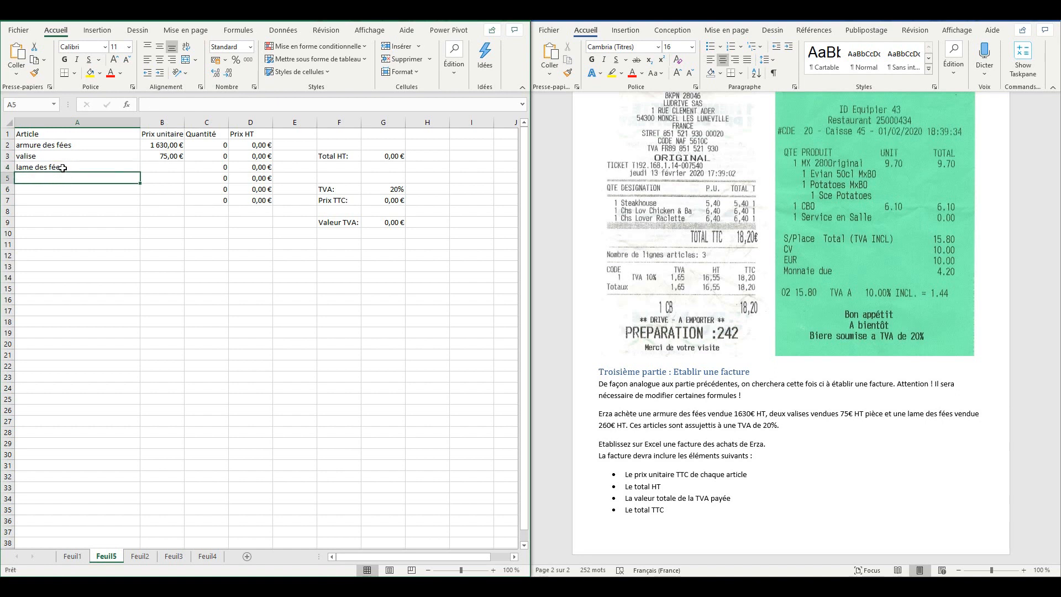
left_click(159, 163)
type("260")
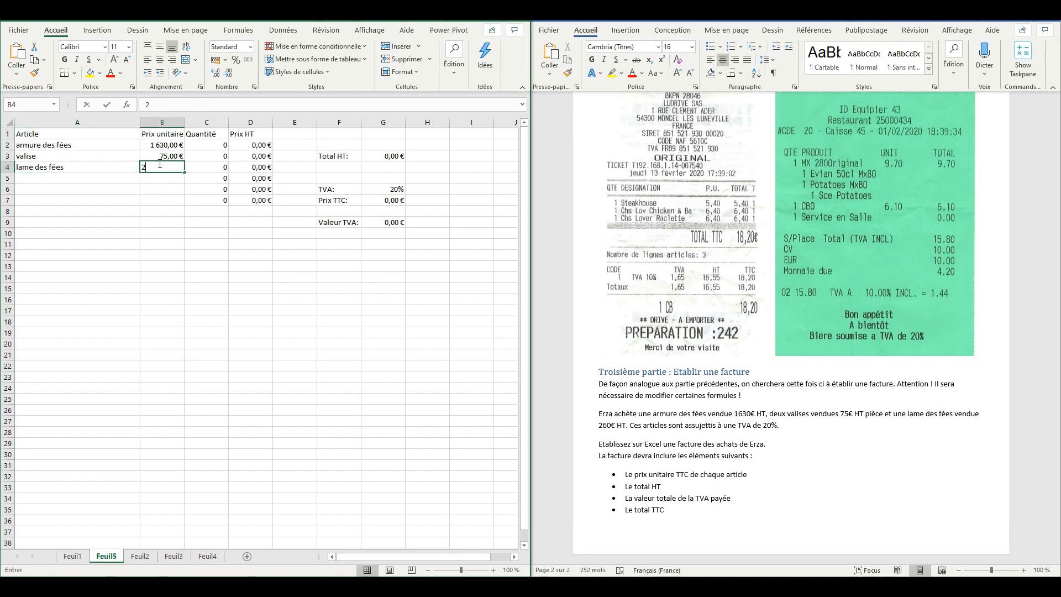
key("Return")
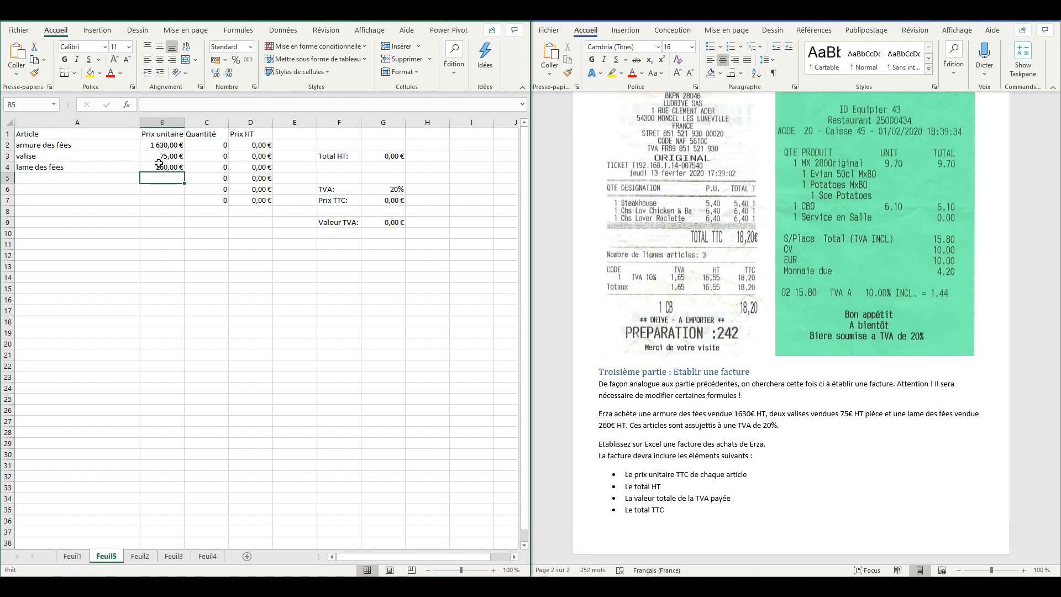
Set the quantities to 1 for the armour, 2 for the suitcases and 1 for the blade.
left_click(213, 145)
type("1")
key("Return")
type("2")
key("Return")
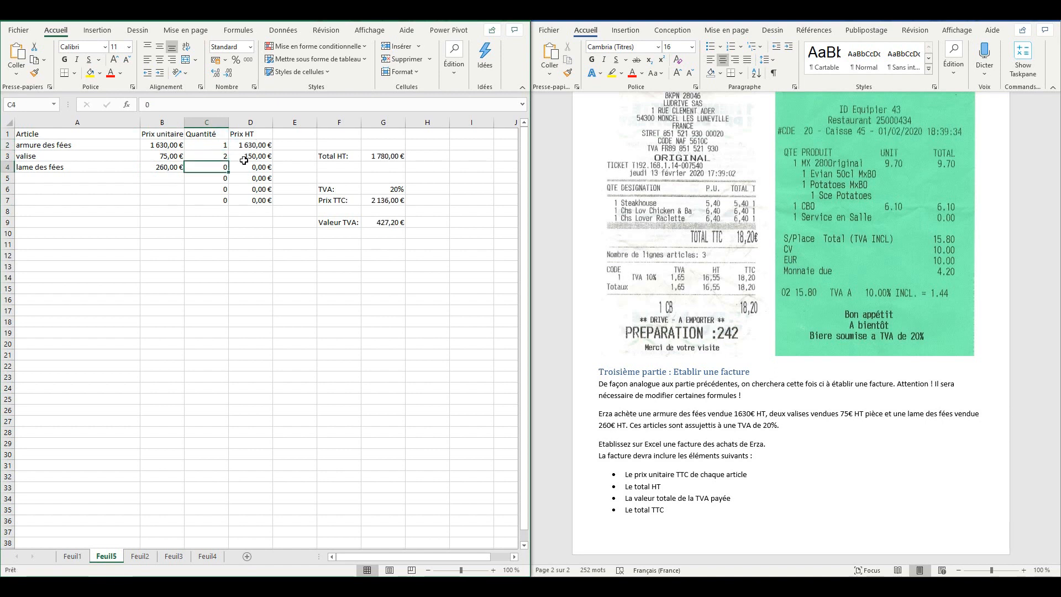
type("1")
key("Return")
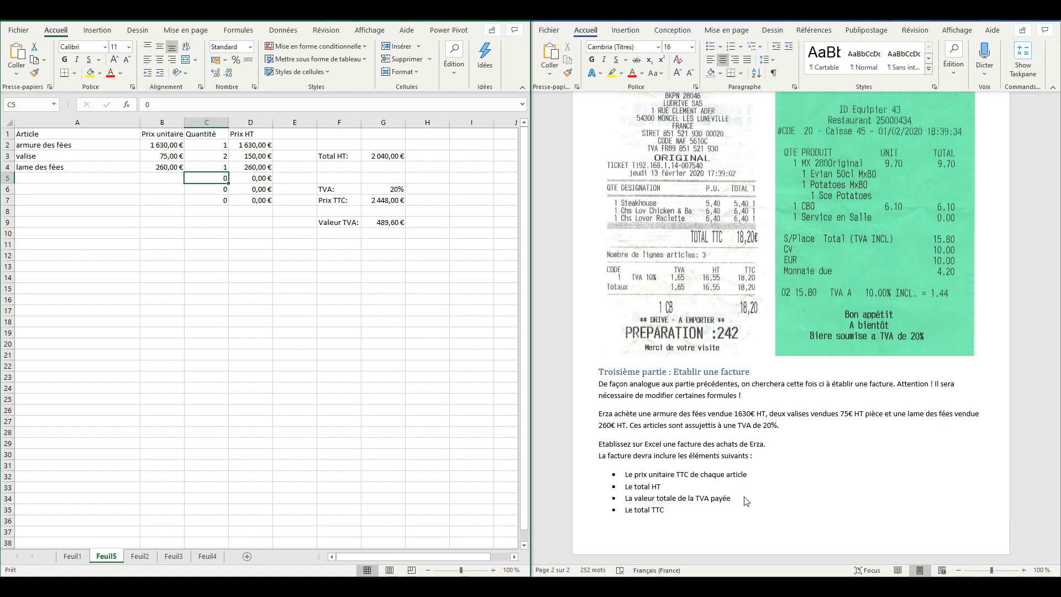
Add the column header "prix unitaire ttc" in cell E1 of the invoice table.
left_click(300, 135)
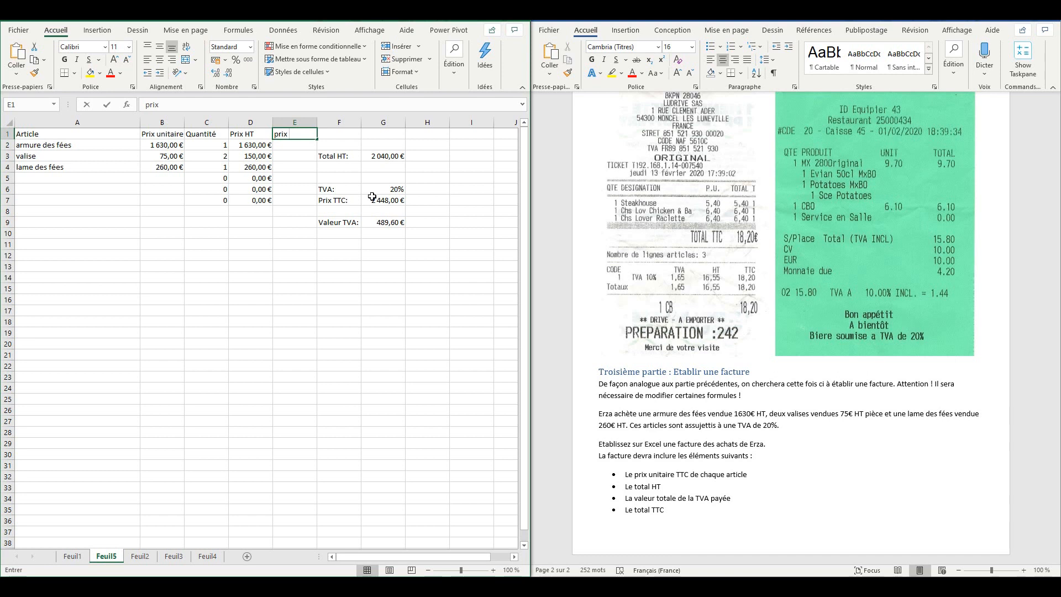
type("prix unitaire ttc")
key("Return")
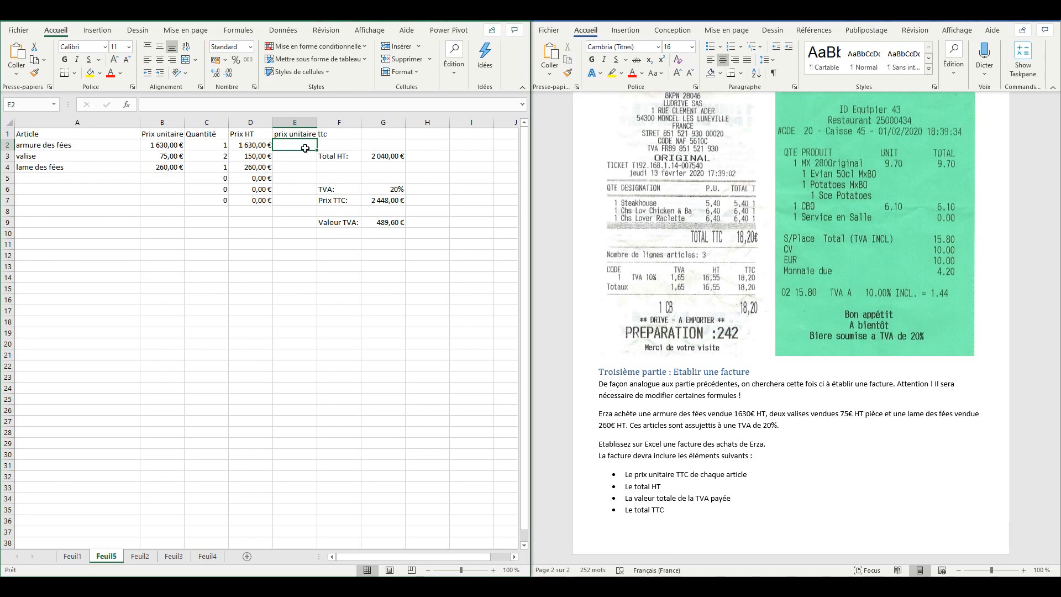
Calculate the armour's TTC unit price in E2 with the formula =D2*(1+G6).
type("=")
left_click(251, 144)
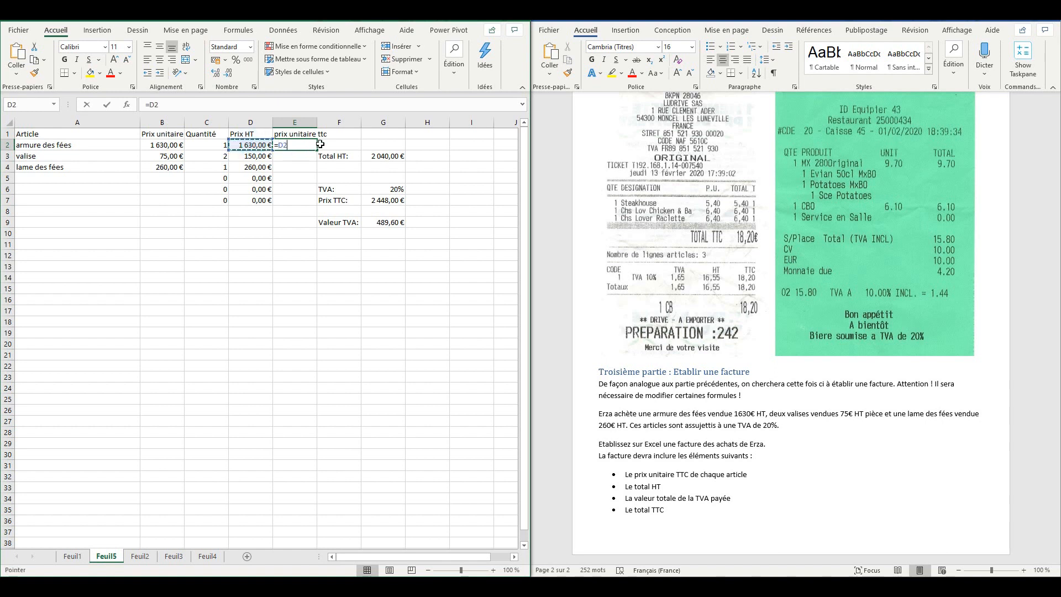
type("*(1+")
left_click(383, 188)
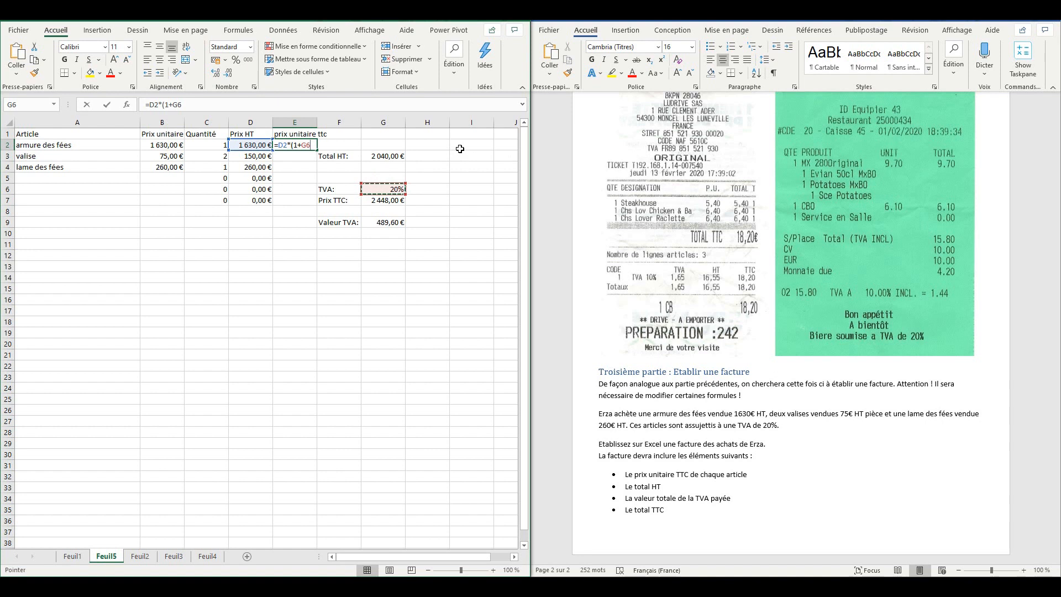
type(")")
key("Return")
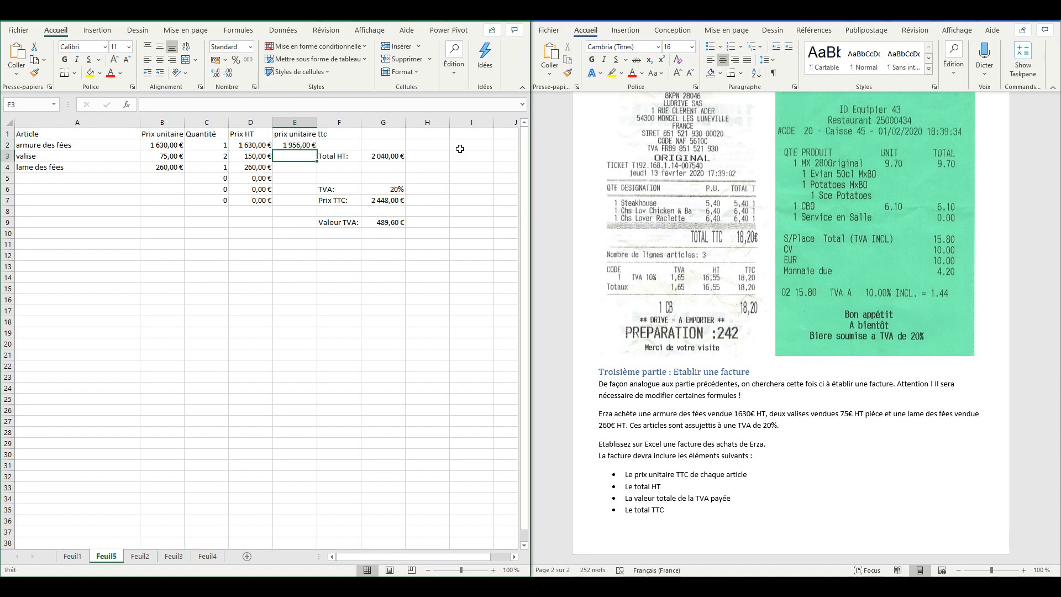
Try to copy the TTC formula from E2 down to E7 and compare the formulas in E2 and E3.
left_click(304, 147)
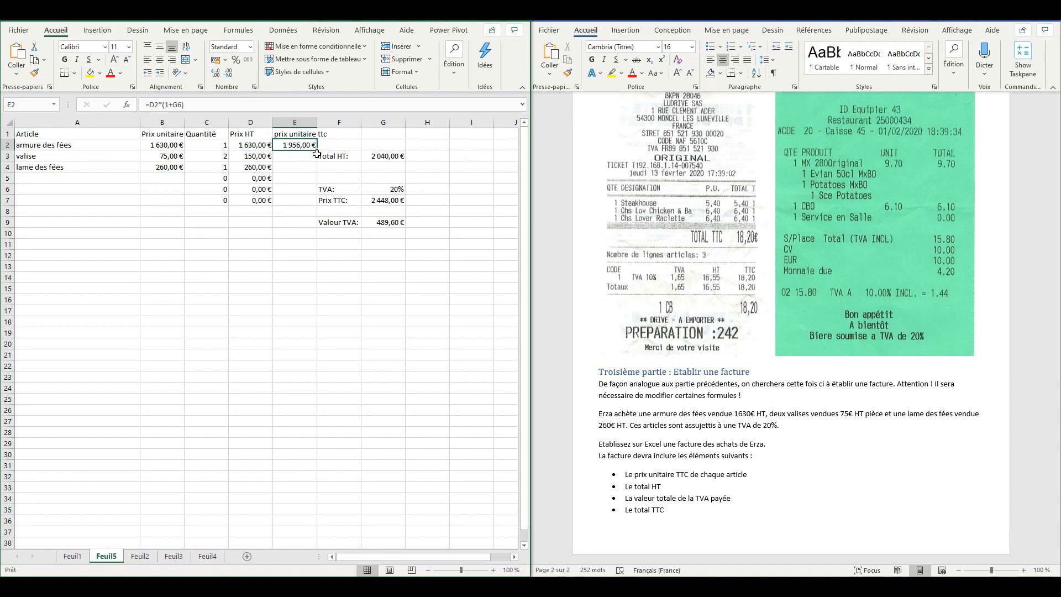
left_click_drag(317, 150, 310, 202)
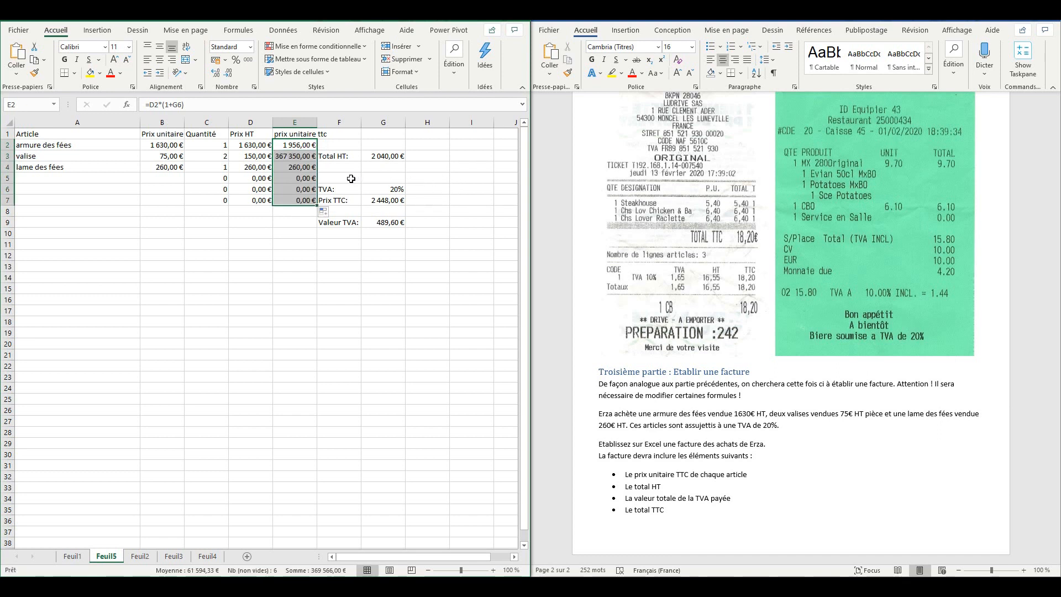
double_click(297, 156)
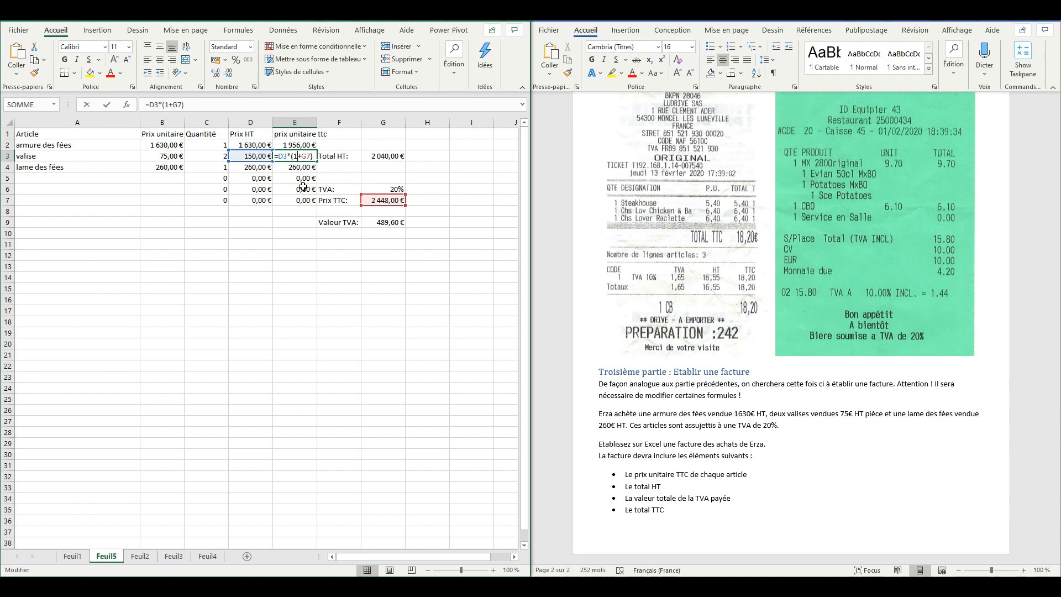
left_click(343, 142)
left_click(301, 154)
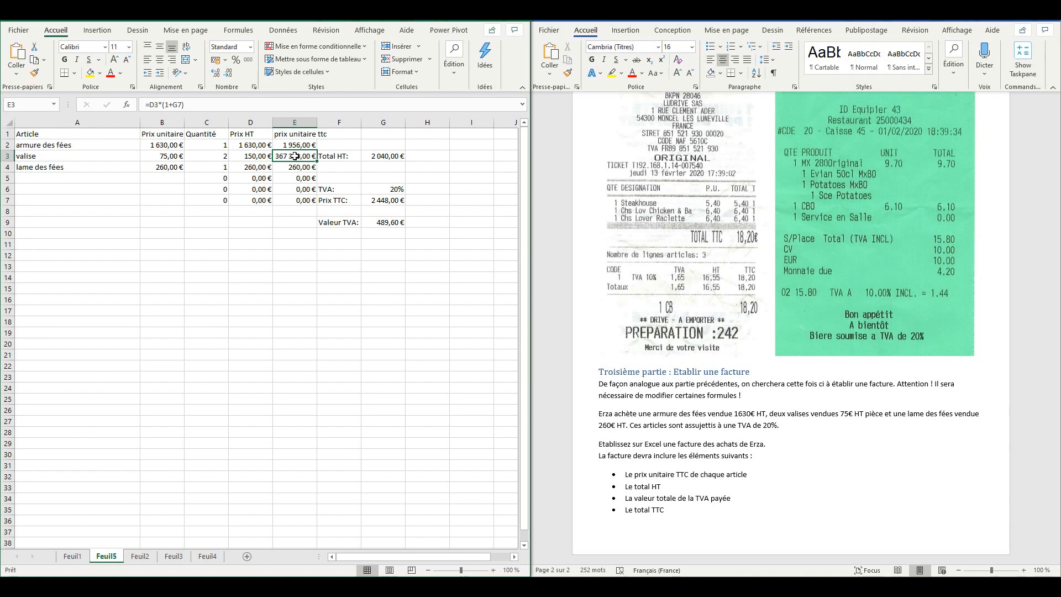
left_click(307, 145)
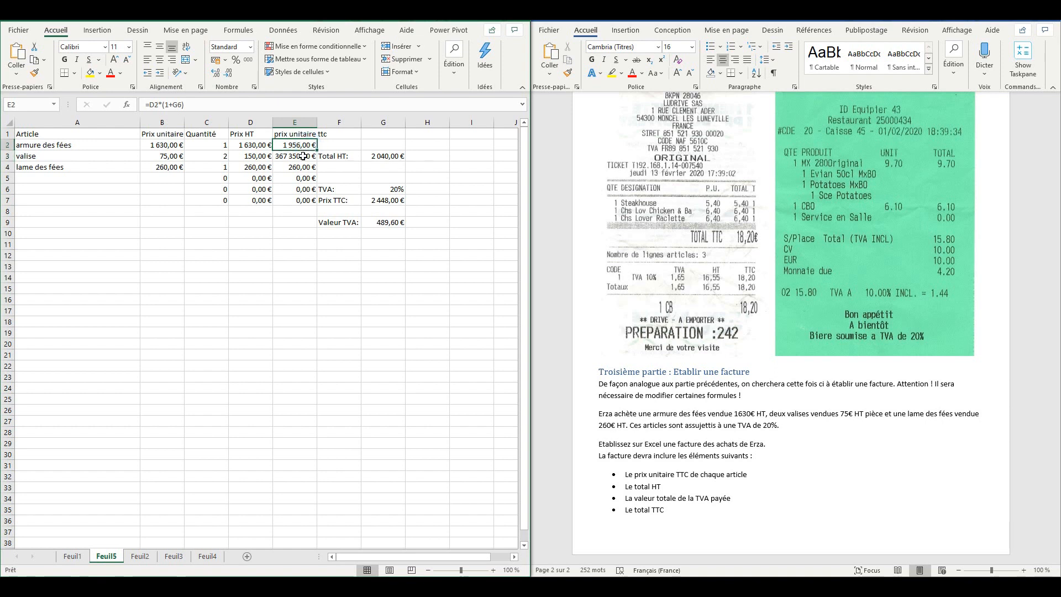
Correct the suitcase's TTC formula in E3 to =D3*(1+G6).
left_click(303, 157)
triple_click(188, 111)
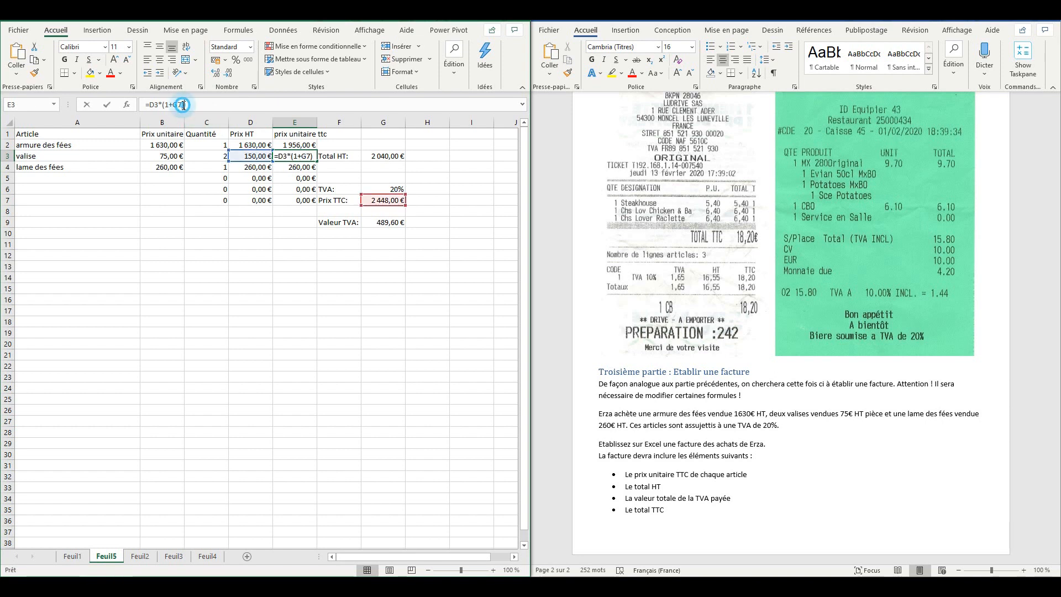
left_click(183, 105)
key("BackSpace")
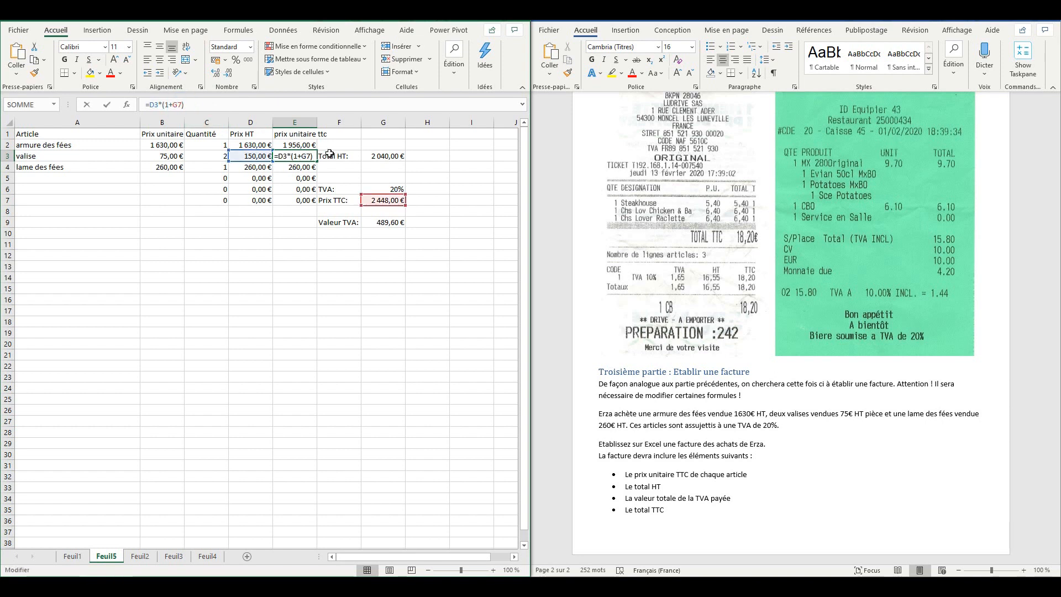
type("6")
key("Return")
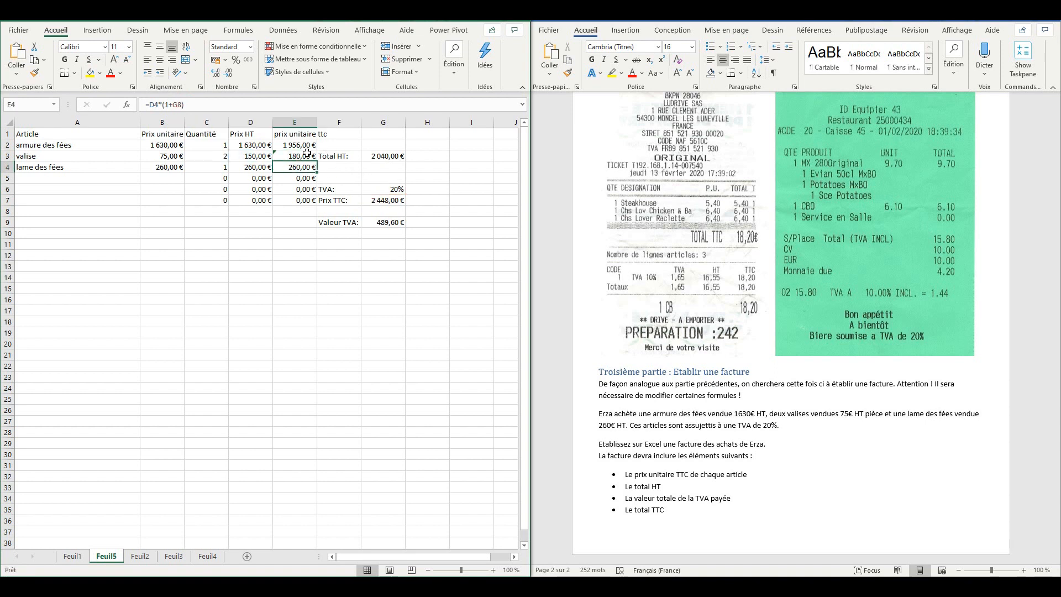
Correct the blade's TTC formula in E4 to =D4*(1+G6).
left_click(180, 105)
key("BackSpace")
type("6")
key("Return")
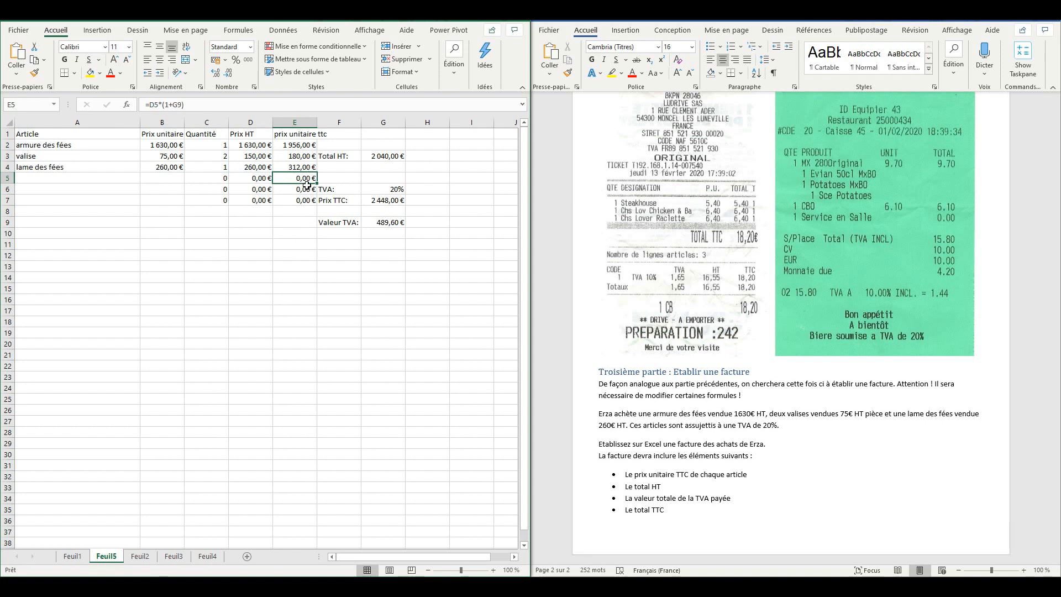
Lock the row of the TVA reference in E2 so the formula reads =D2*(1+G$6).
left_click(302, 145)
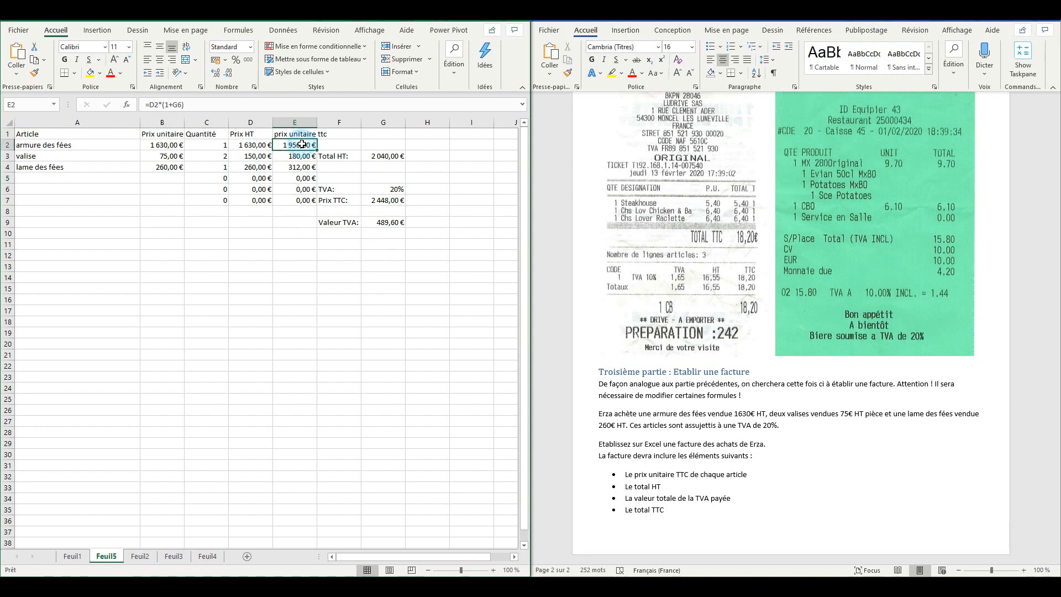
left_click(179, 109)
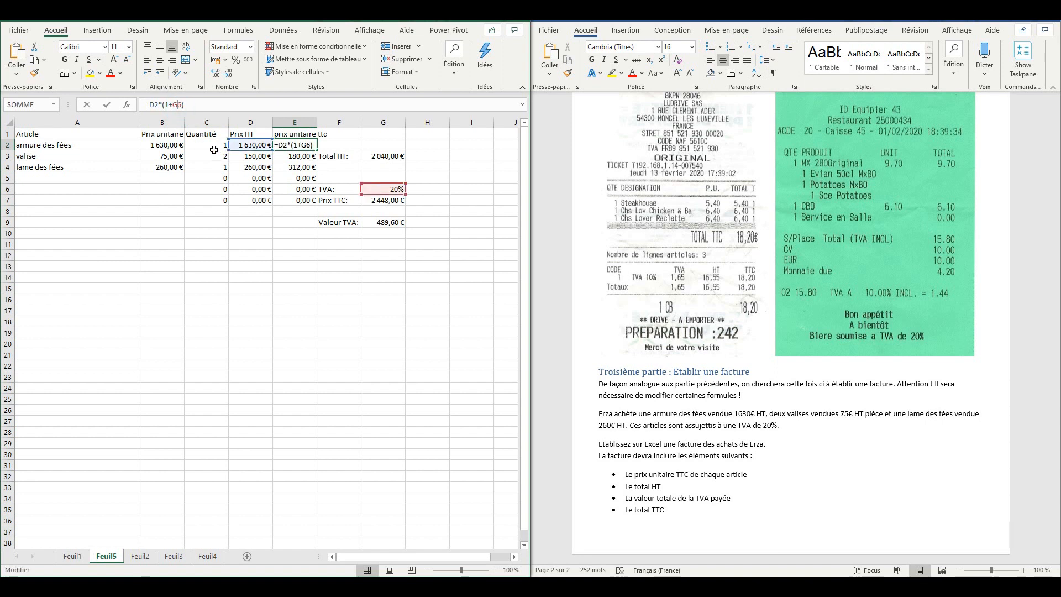
type("$")
key("Return")
Copy the TTC formula from E2 down to E7 and check the formulas in E3 to E7.
left_click(305, 145)
left_click_drag(317, 149, 304, 202)
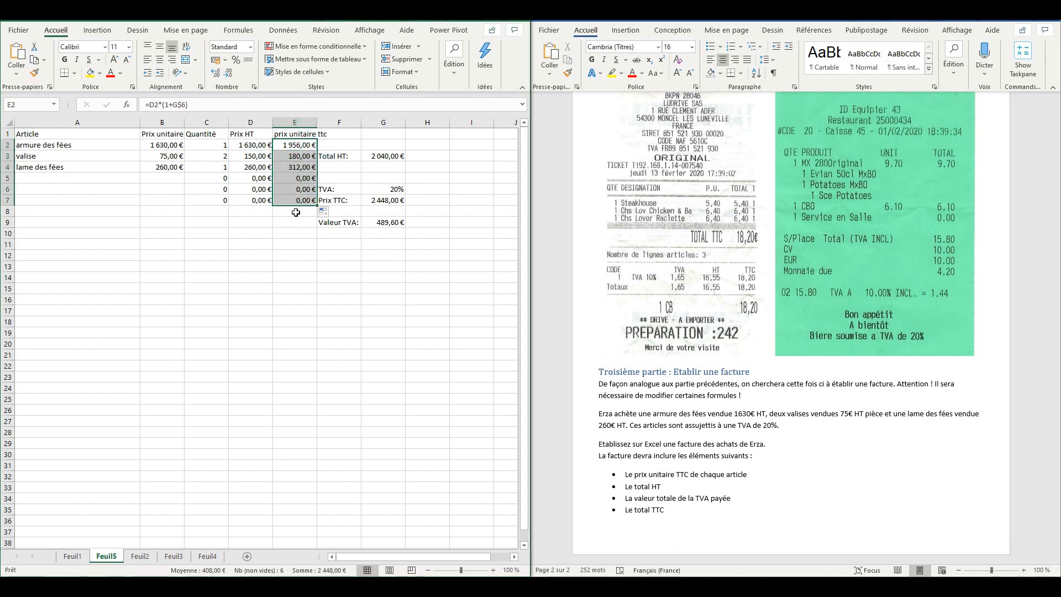
left_click(364, 142)
left_click(309, 155)
left_click(309, 167)
left_click(310, 179)
left_click(310, 189)
left_click(311, 199)
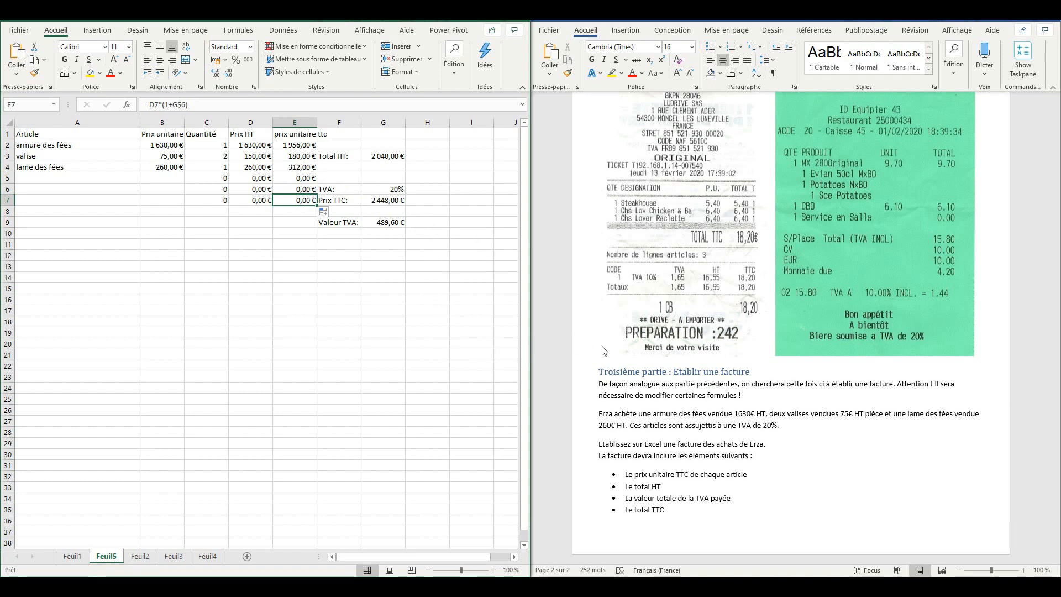
Look back through the Word worksheet's receipt exercises and invoice instructions.
scroll(675, 336, "up", 10)
scroll(671, 353, "up", 5)
scroll(670, 360, "down", 15)
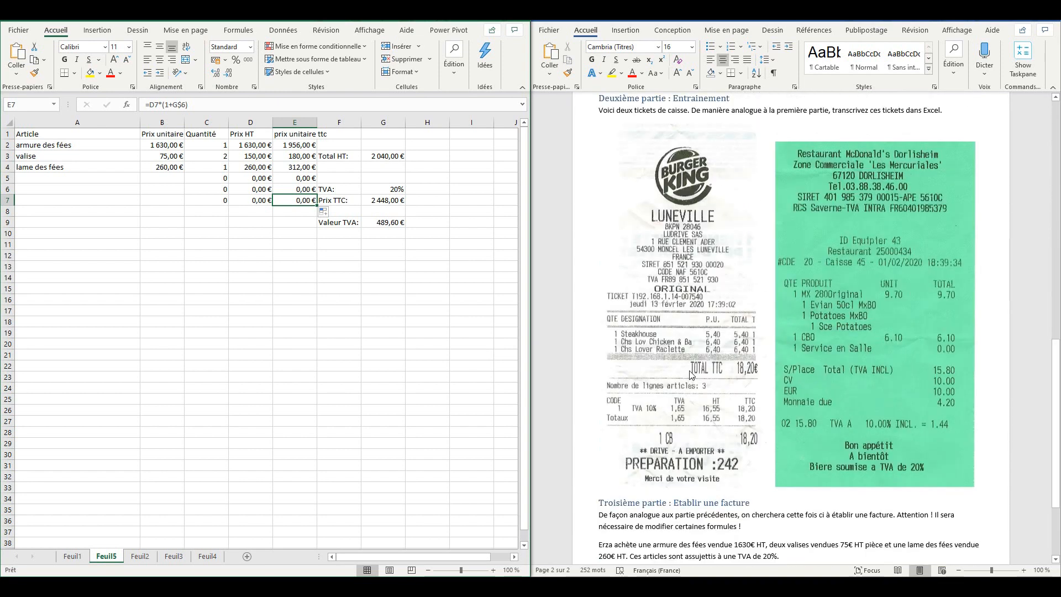
scroll(691, 375, "down", 4)
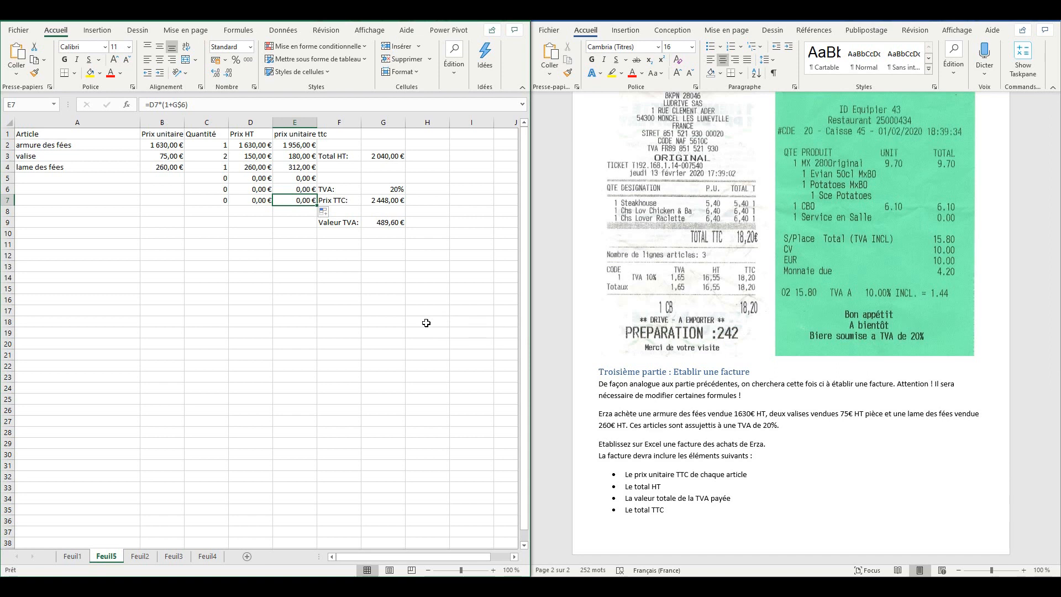
scroll(713, 320, "up", 4)
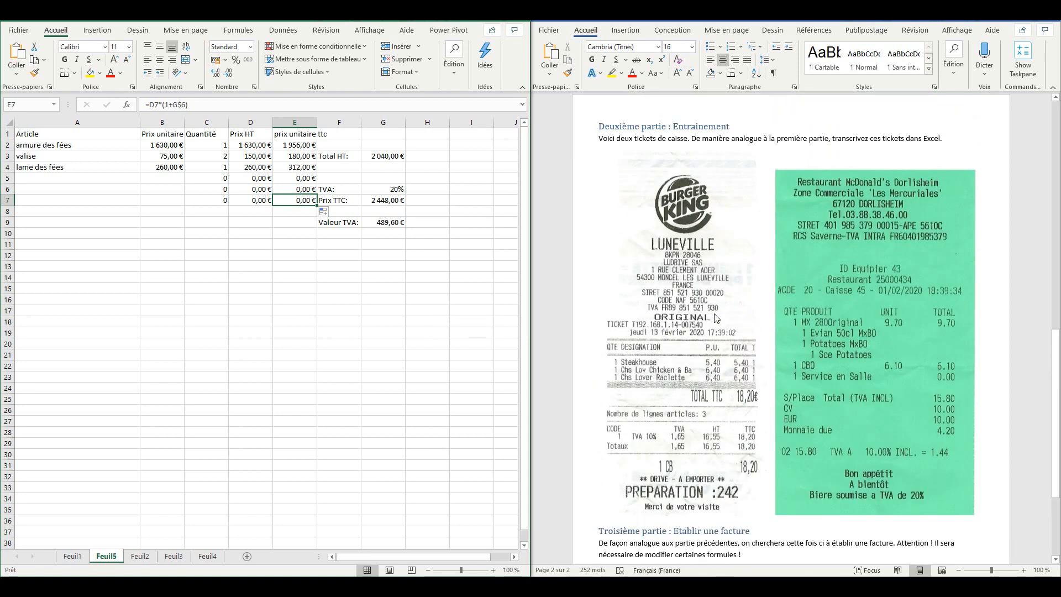
scroll(658, 309, "up", 12)
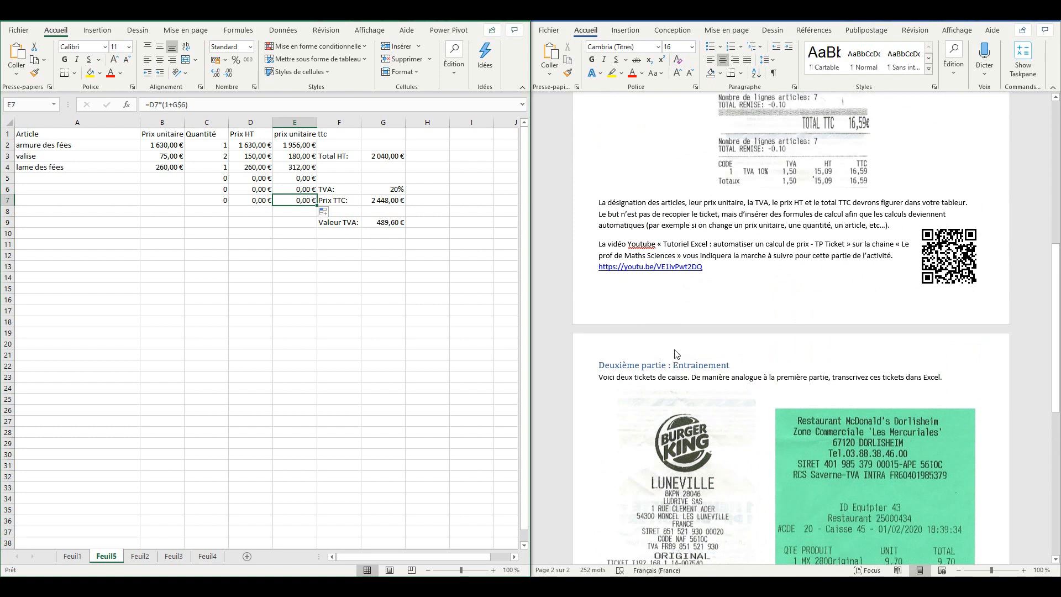
scroll(690, 335, "down", 5)
scroll(690, 335, "down", 9)
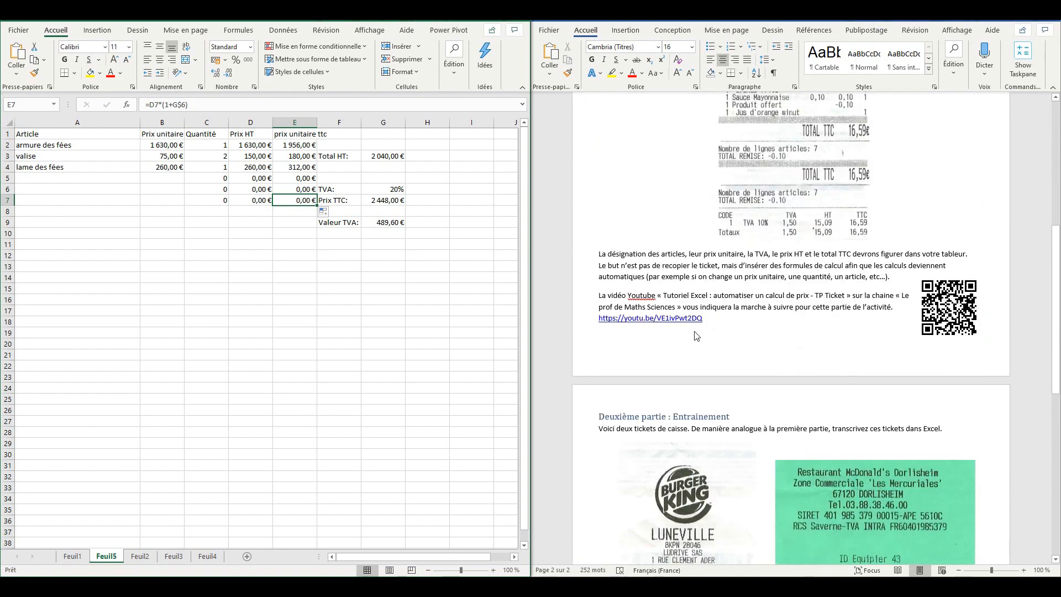